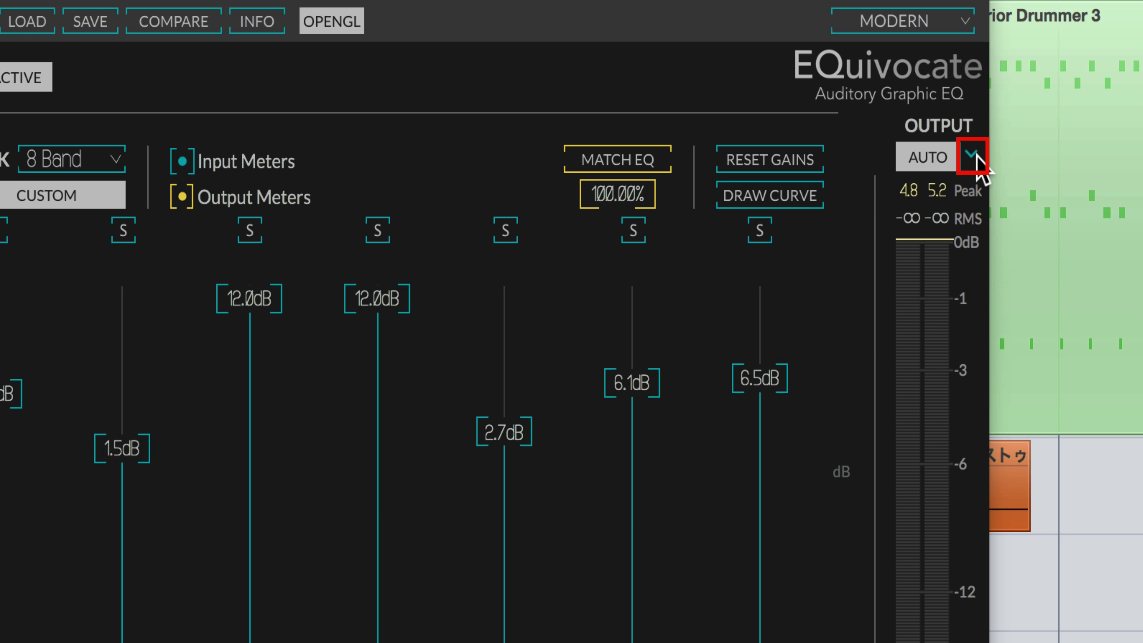
Turn off EQuivocate's automatic output gain and lower the output level to -2.1 dB during playback.
left_click(1023, 129)
left_click(989, 198)
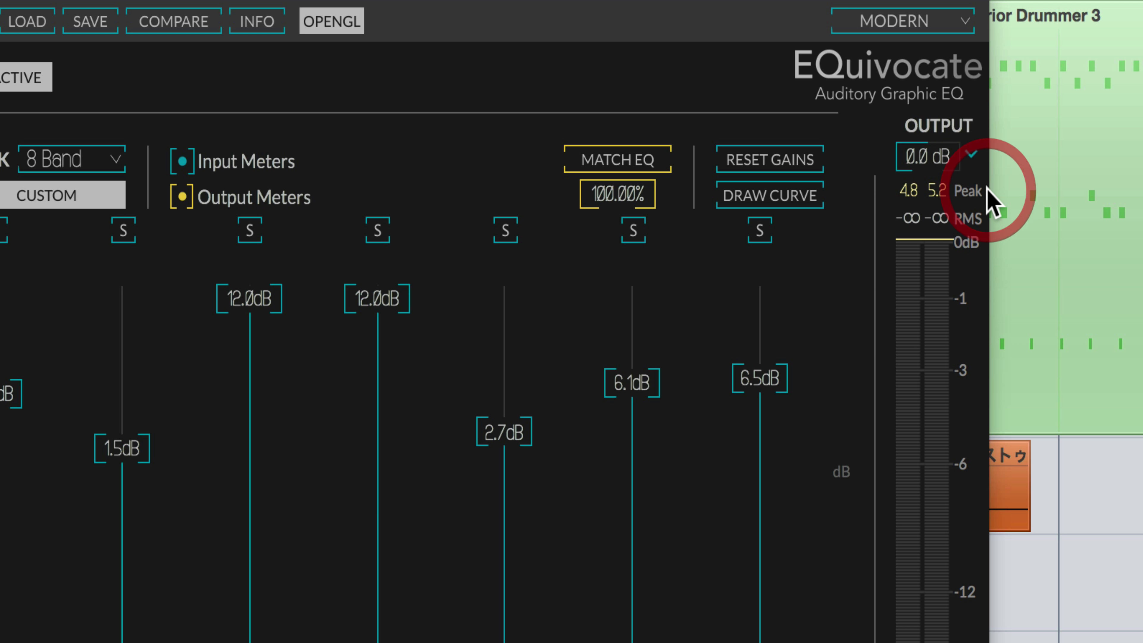
key("space")
left_click_drag(925, 165, 899, 174)
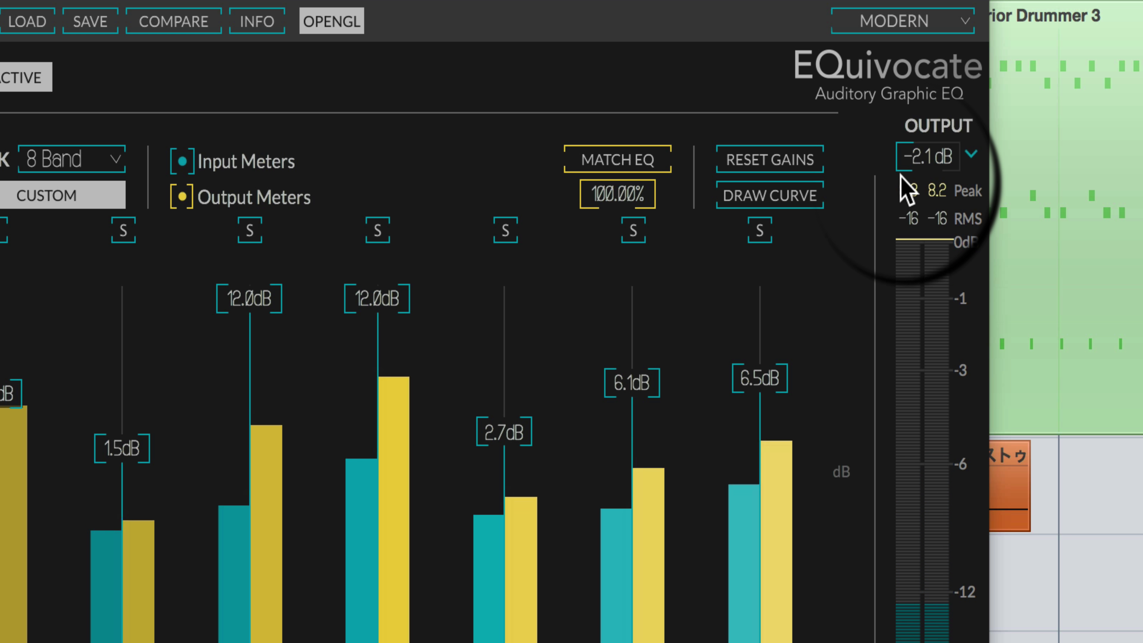
key("space")
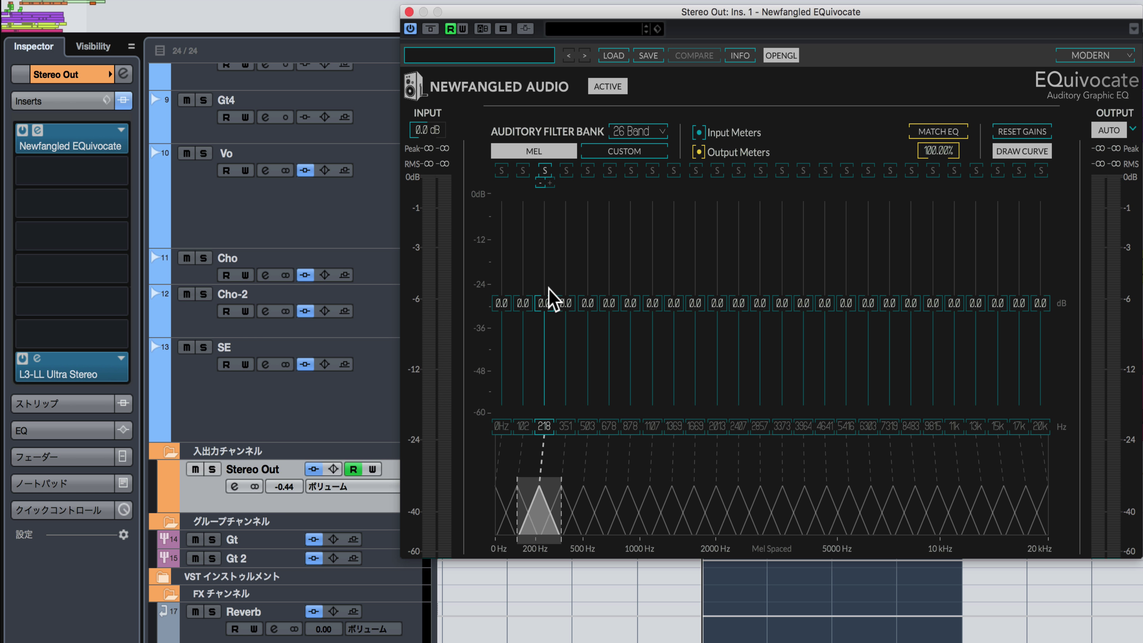
During playback, draw a curve across all 26 bands: lows up to 5.2 dB, mids down to -1.5 dB, highs up to 3.3 dB.
key("space")
left_click_drag(503, 290, 523, 272)
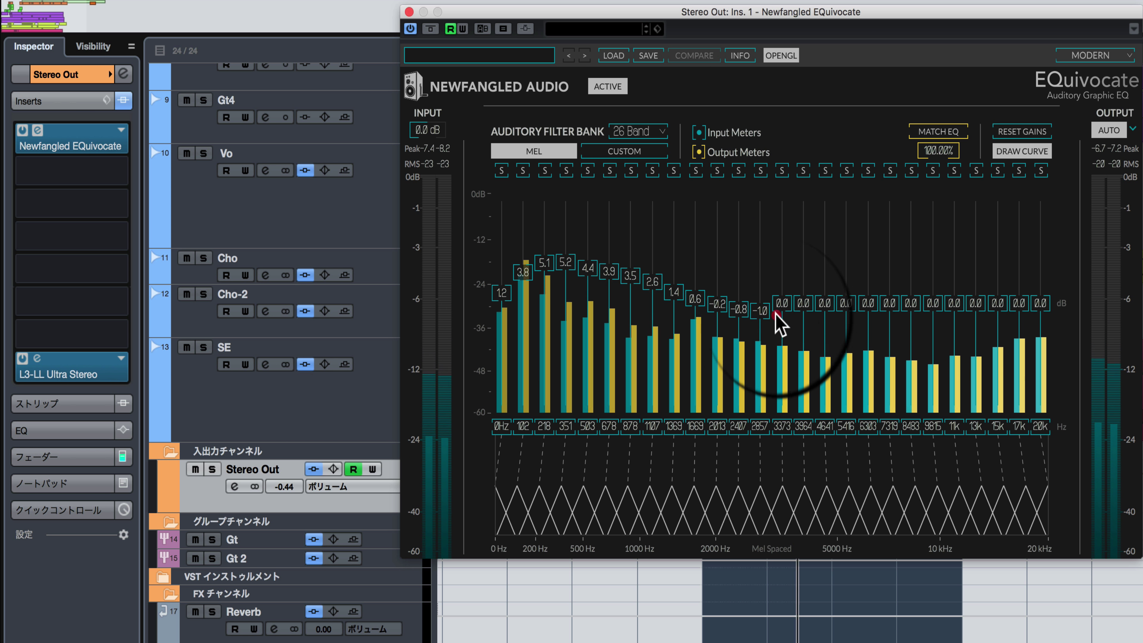
left_click_drag(775, 315, 856, 308)
mouse_move(931, 292)
left_mouse_down()
mouse_move(995, 272)
mouse_move(1041, 297)
left_mouse_up()
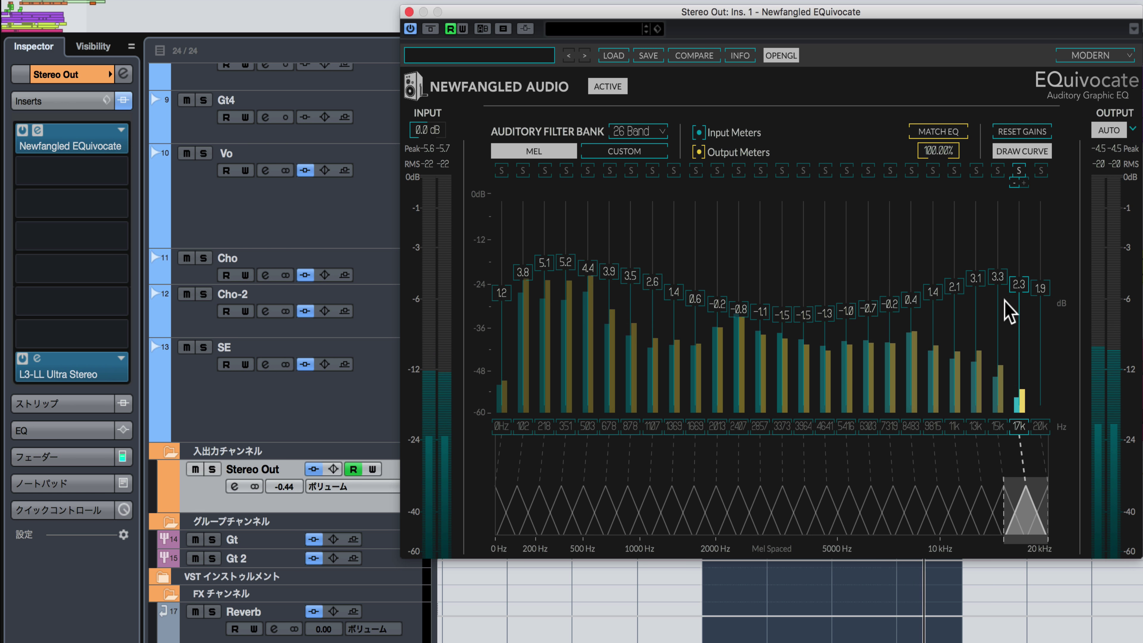
Bypass and reactivate EQuivocate to compare the processed and unprocessed sound, and stop playback.
left_click(606, 86)
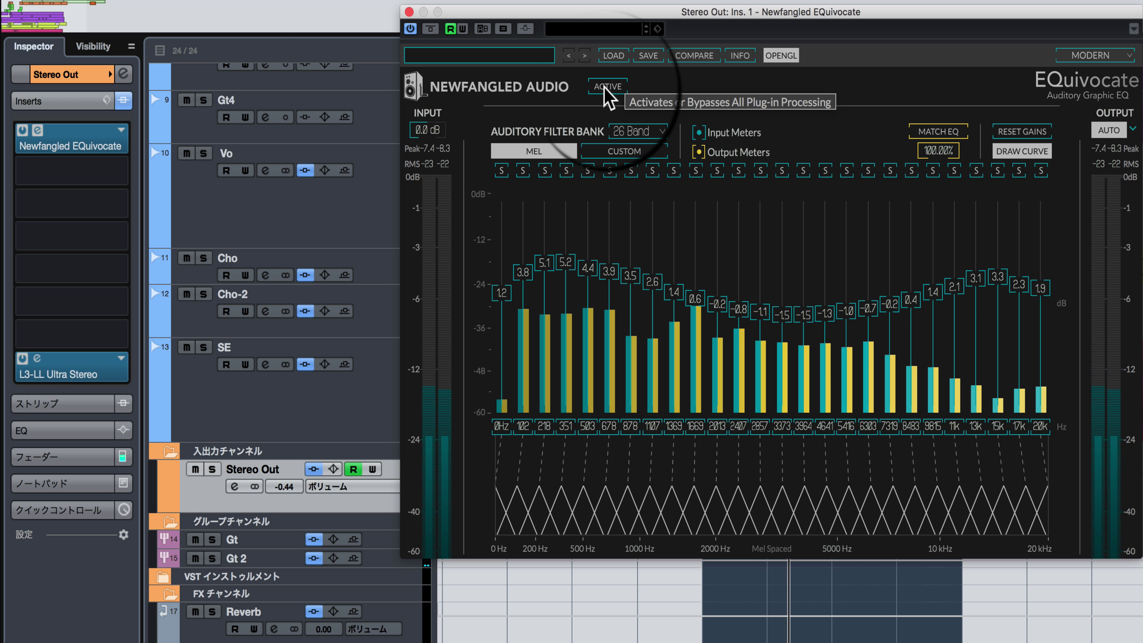
left_click(606, 87)
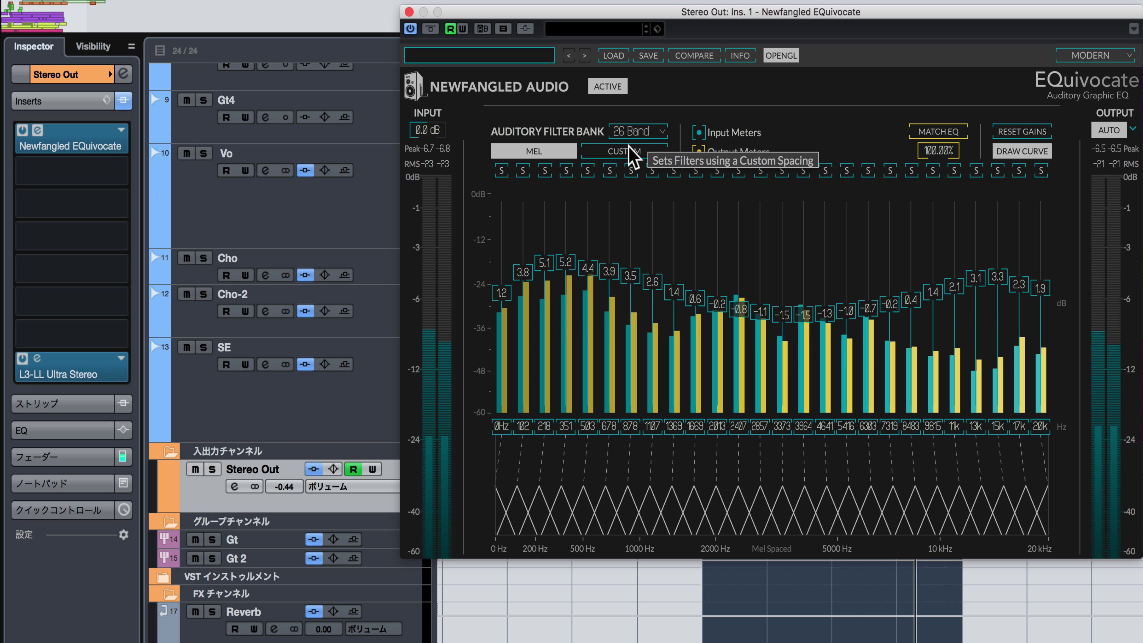
key("space")
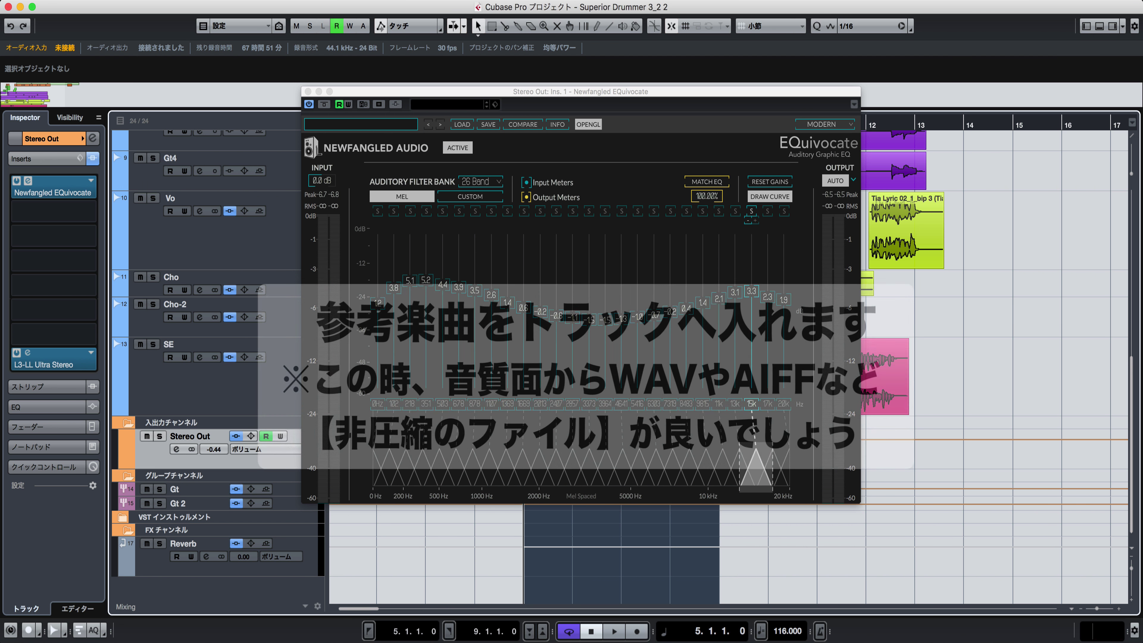
Add the reference audio Song 2 on a new track below the existing ones and audition it.
left_click_drag(359, 640, 360, 601)
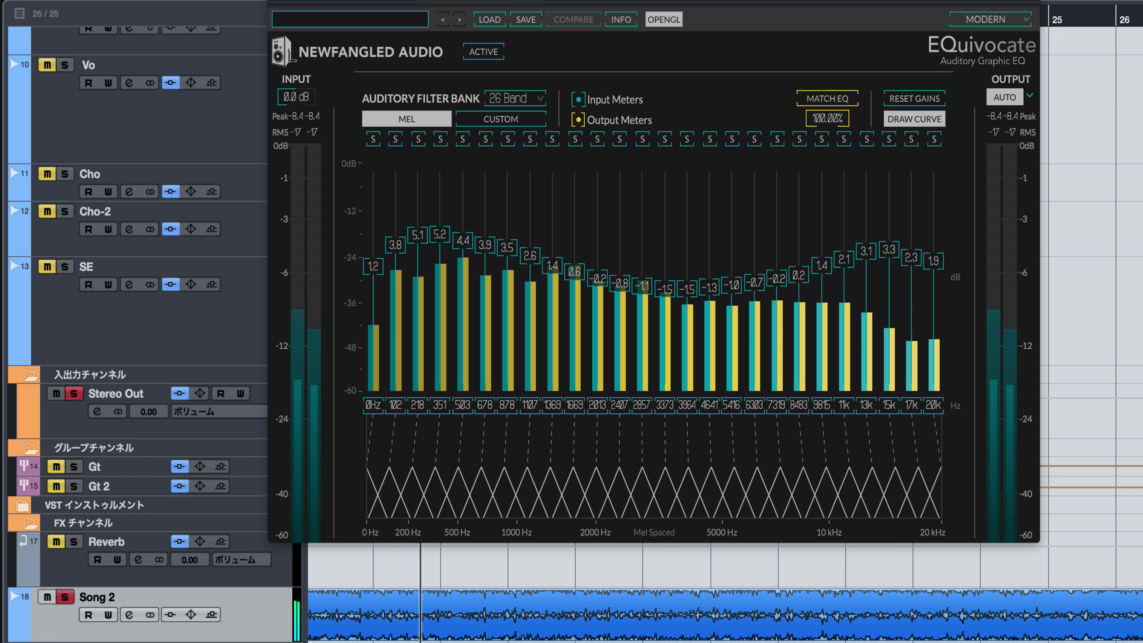
key("space")
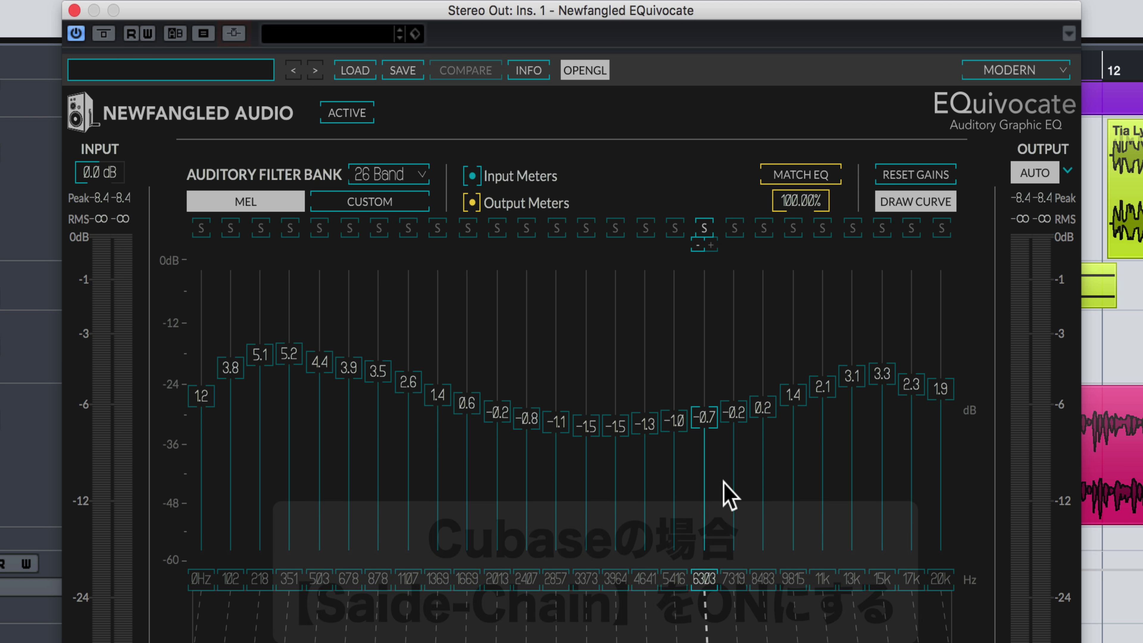
Enable EQuivocate's side-chain input on Stereo Out and feed it with an active 0.00 dB send from the Song 2 track.
left_click(235, 35)
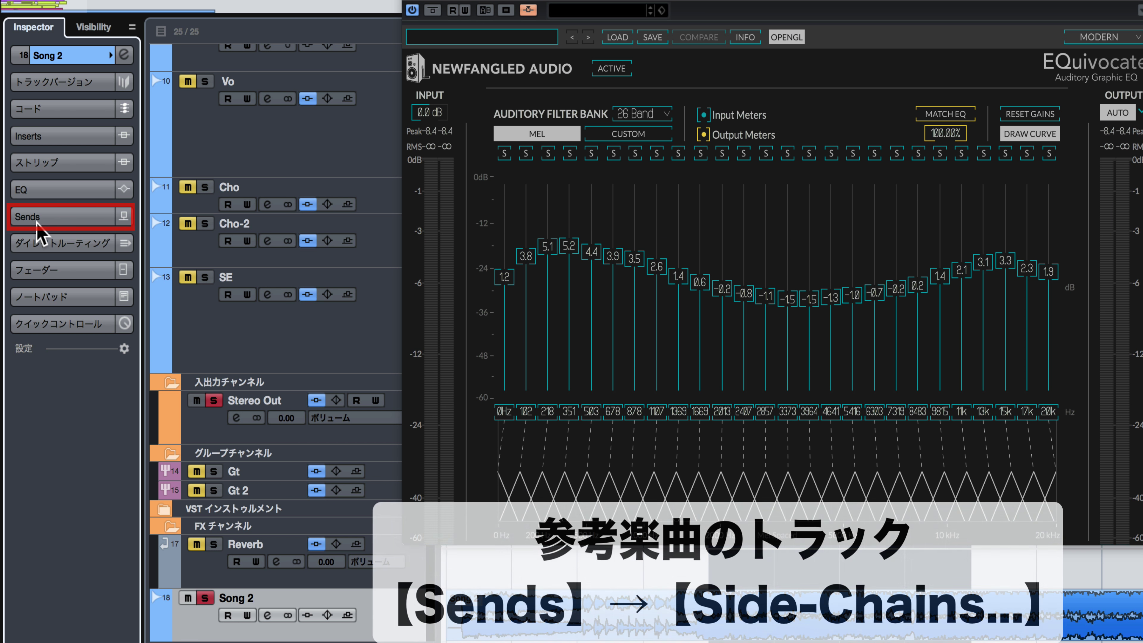
left_click(27, 217)
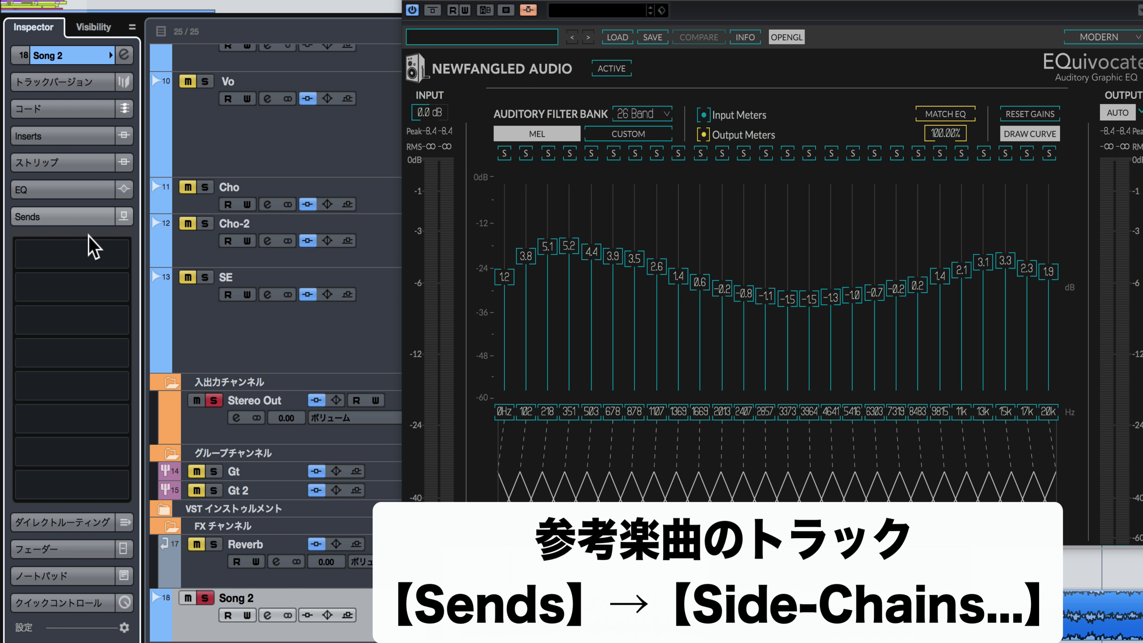
left_click(121, 254)
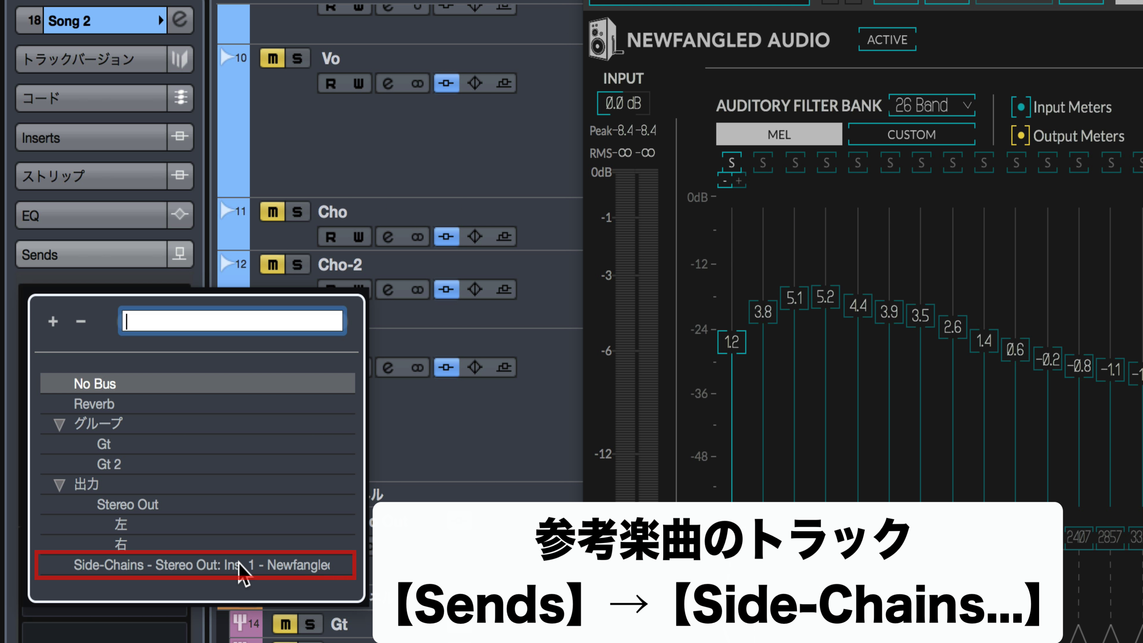
left_click(240, 565)
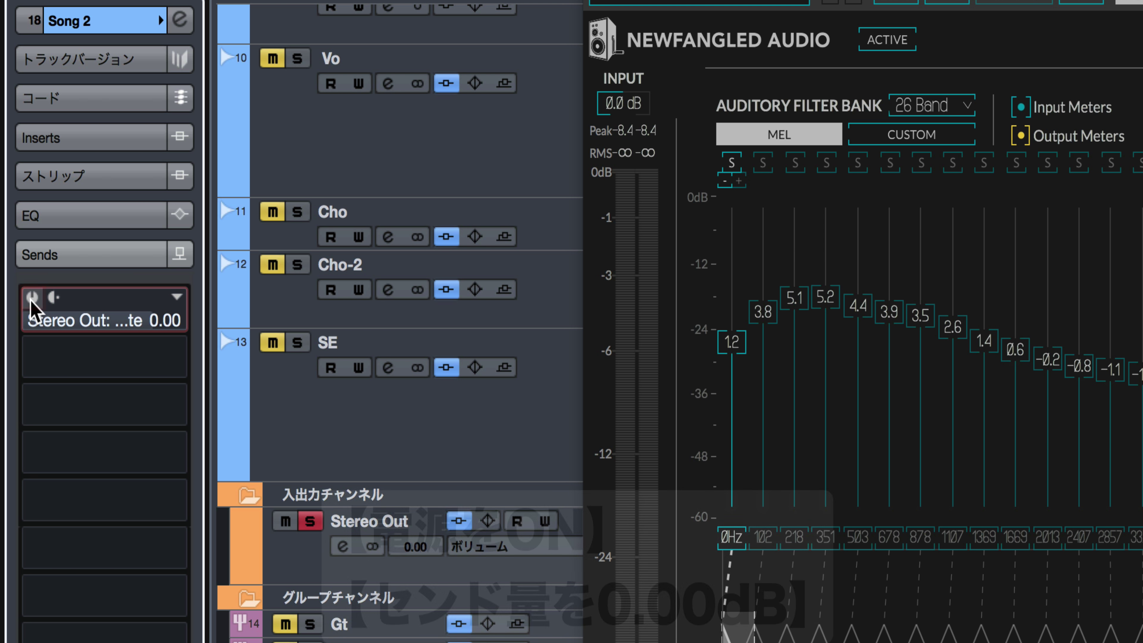
left_click(32, 297)
left_click(102, 321)
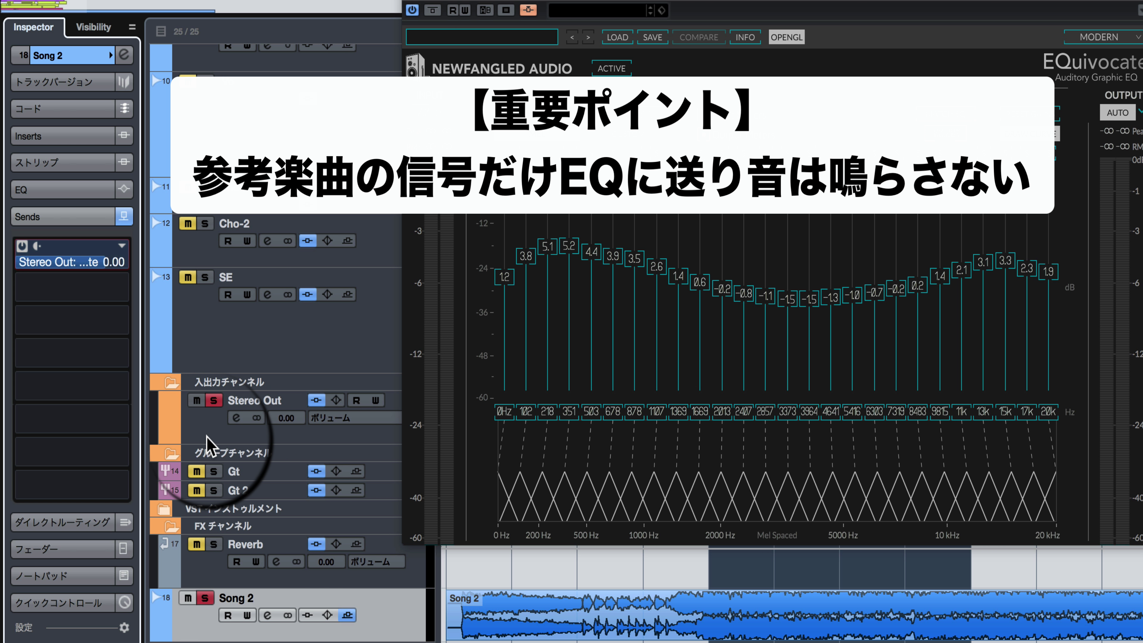
Mute the Song 2 track and pull its fader down to -∞.
left_click(188, 598)
left_click(63, 549)
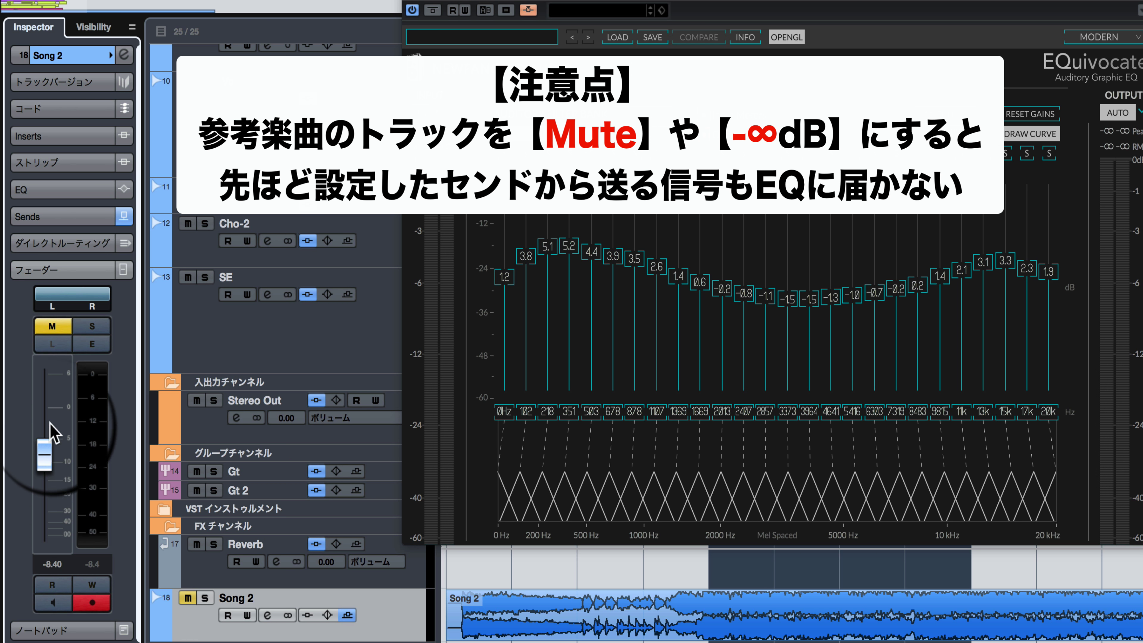
left_click_drag(50, 424, 51, 502)
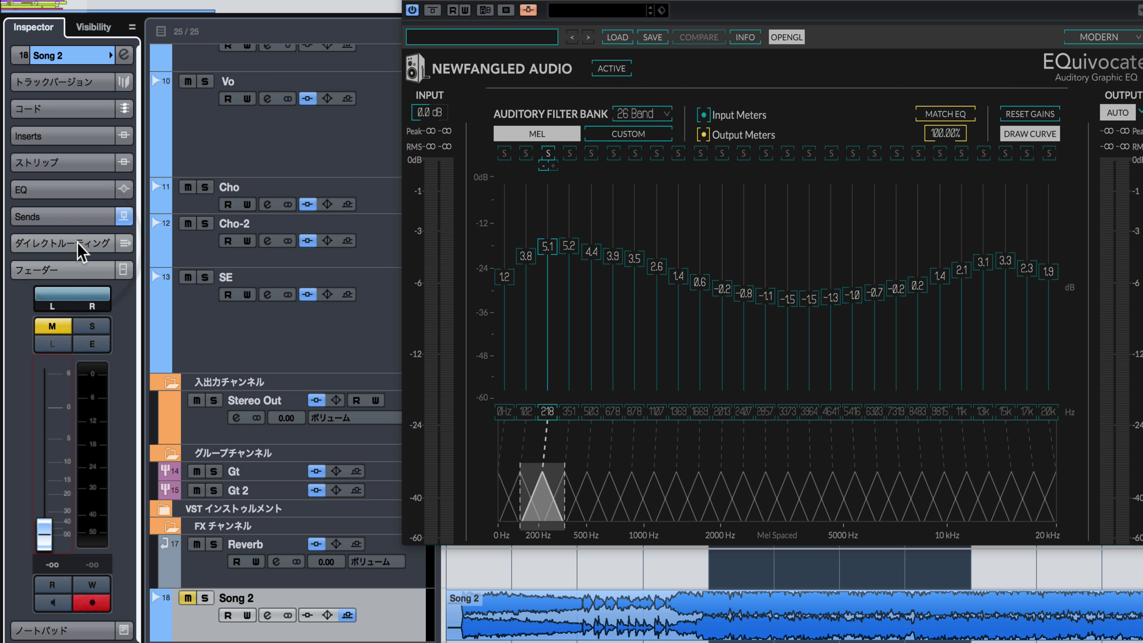
Switch Song 2's side-chain send to pre-fader, and leave the track unmuted with its fader at -∞.
left_click(38, 216)
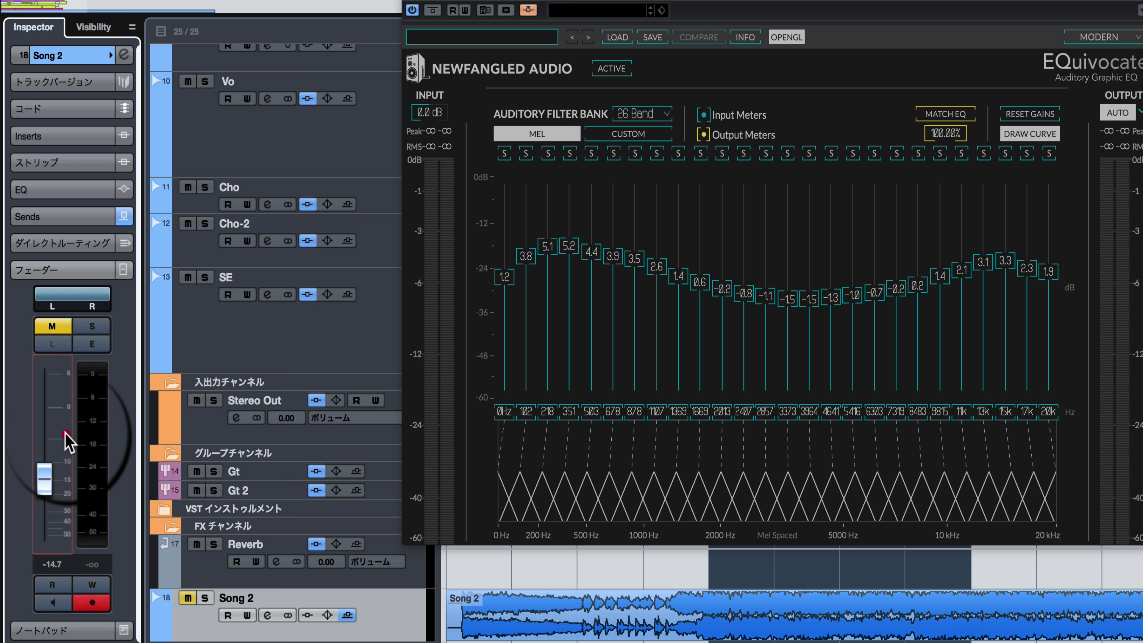
left_click(62, 377)
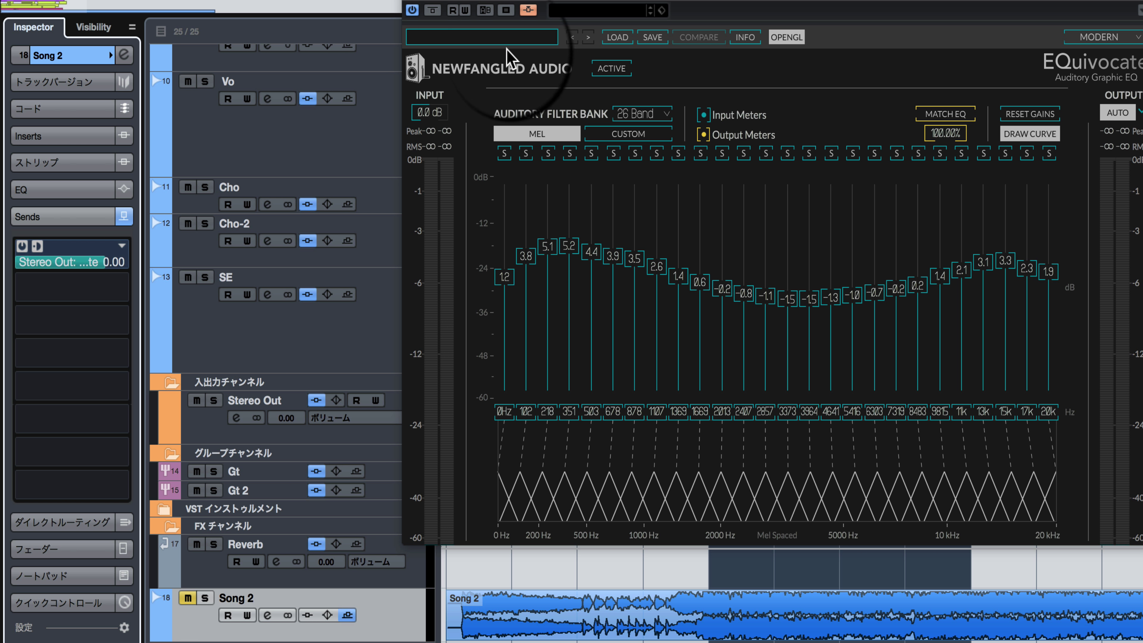
left_click(126, 549)
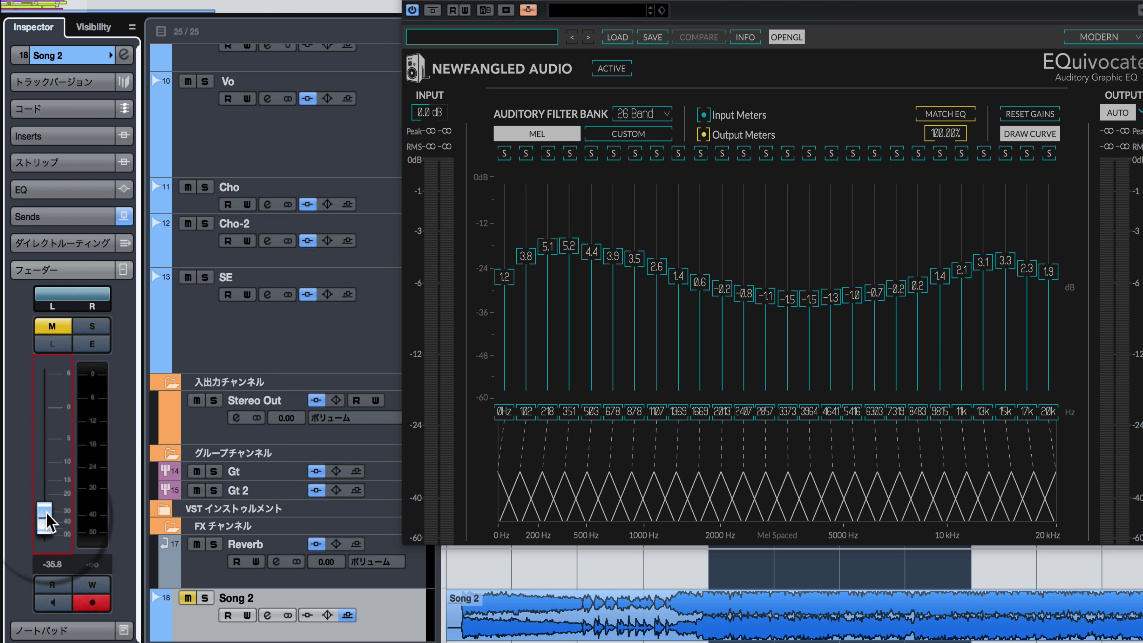
left_click(50, 422)
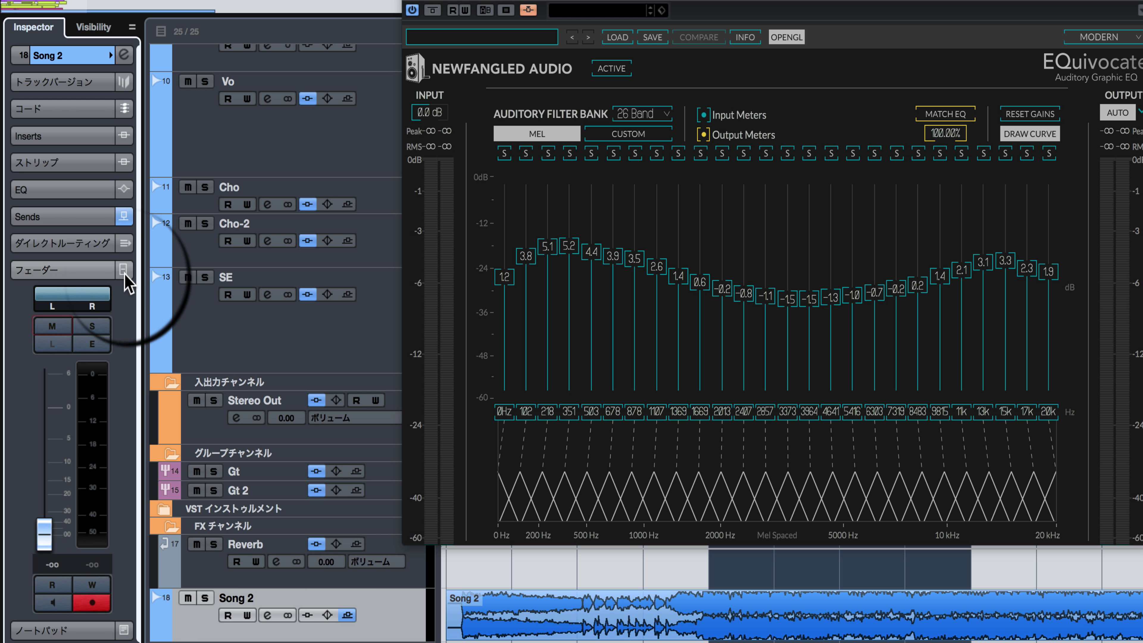
left_click(54, 217)
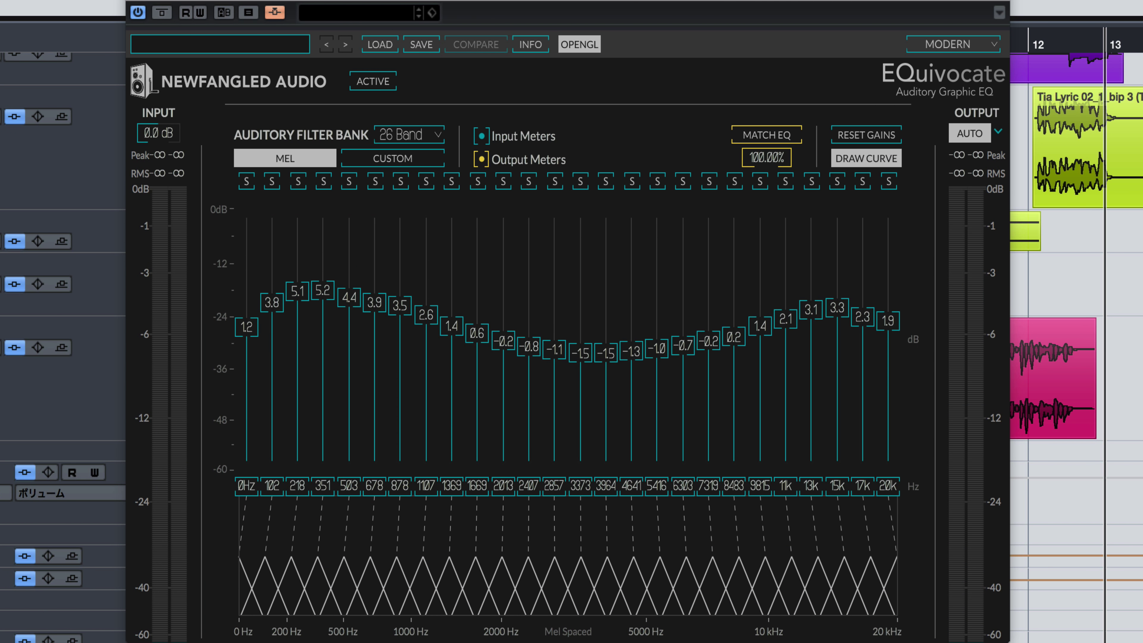
Turn on Match EQ in EQuivocate.
left_click(774, 135)
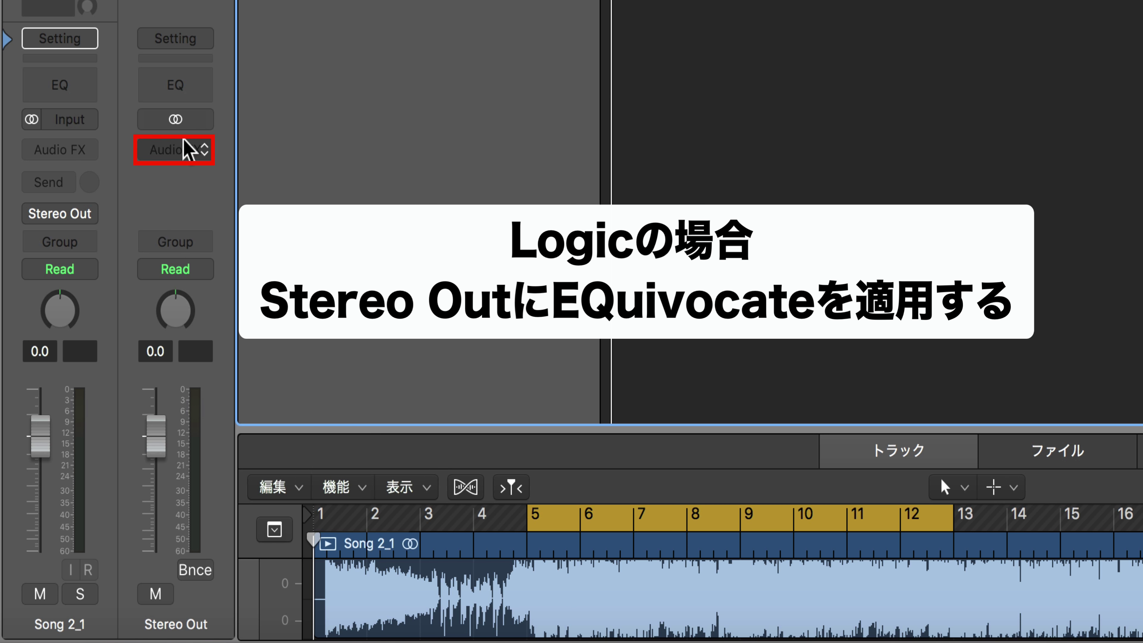
In Logic, insert the stereo version of Newfangled EQuivocate on the Stereo Out channel.
left_click(318, 379)
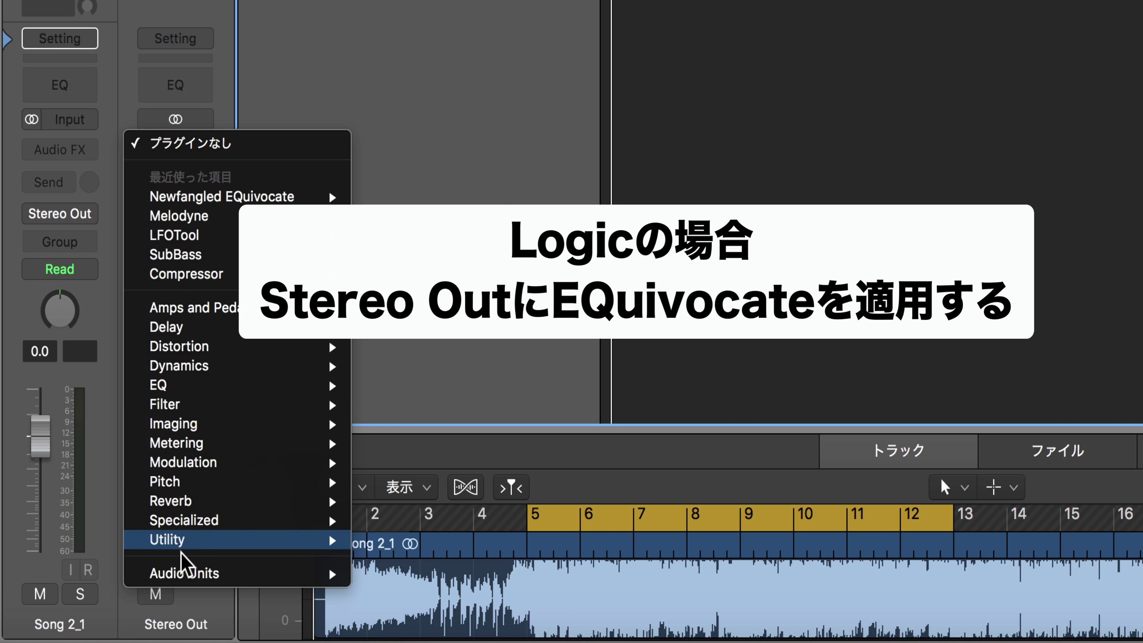
mouse_move(289, 574)
mouse_move(432, 505)
mouse_move(653, 506)
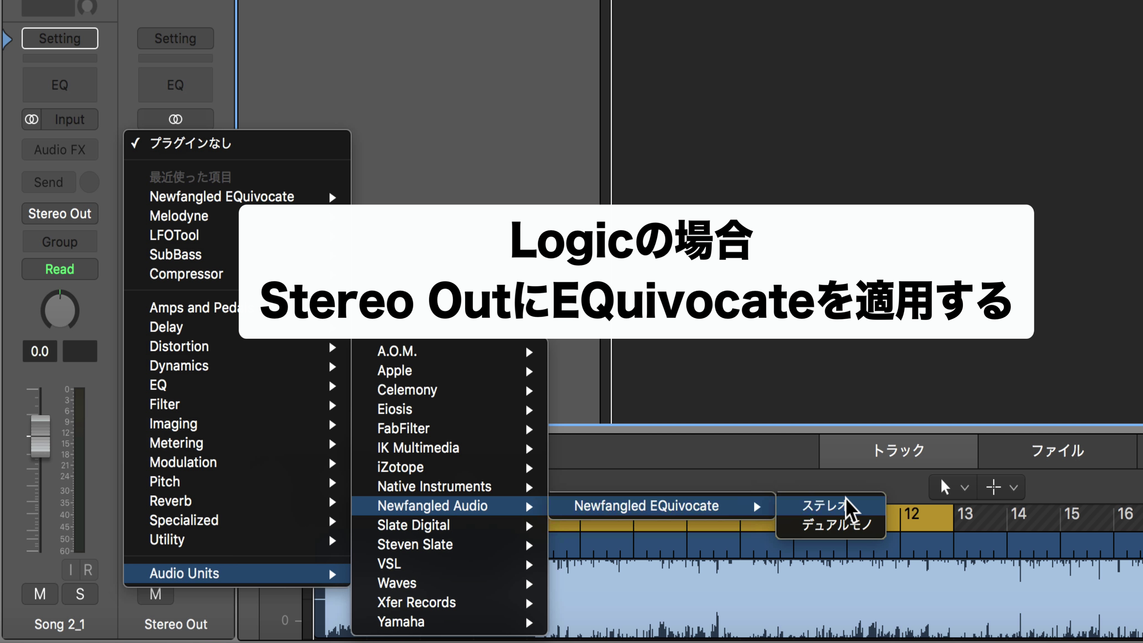
left_click(829, 505)
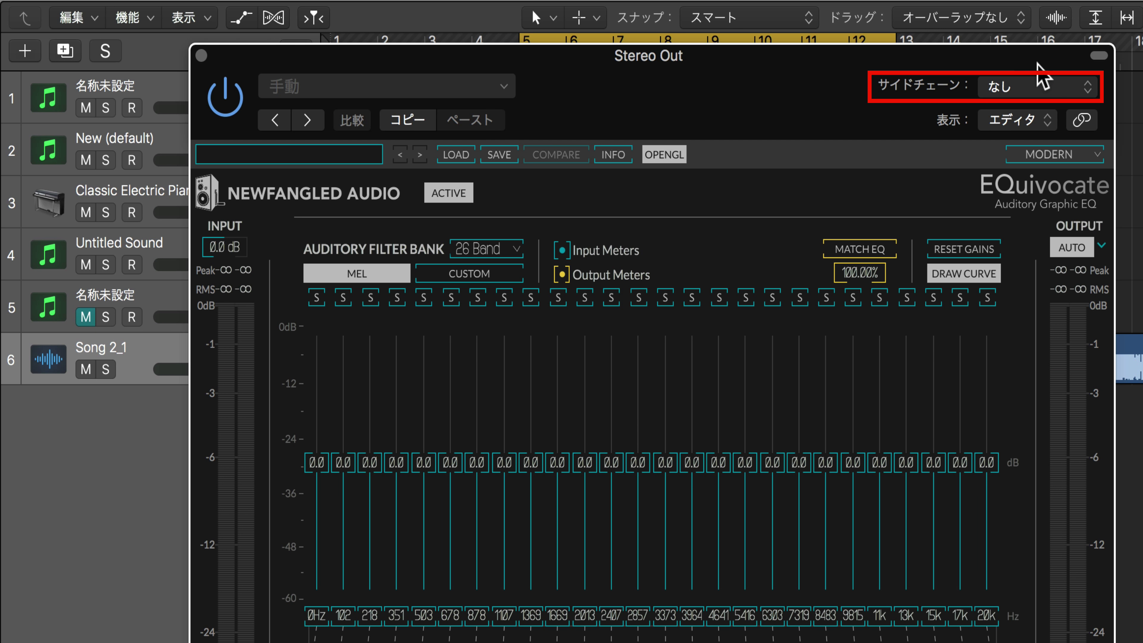
Set the plug-in's side-chain source to the reference track Song 2_1 (Audio 1).
left_click_drag(869, 56, 867, 465)
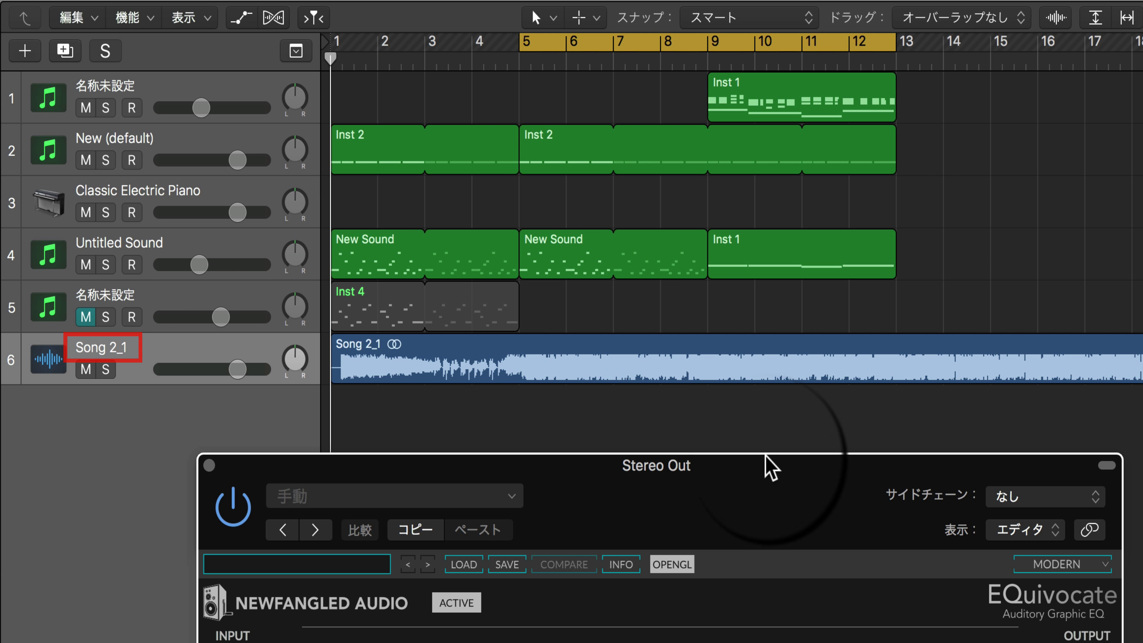
left_click_drag(766, 466, 696, 102)
left_click(957, 131)
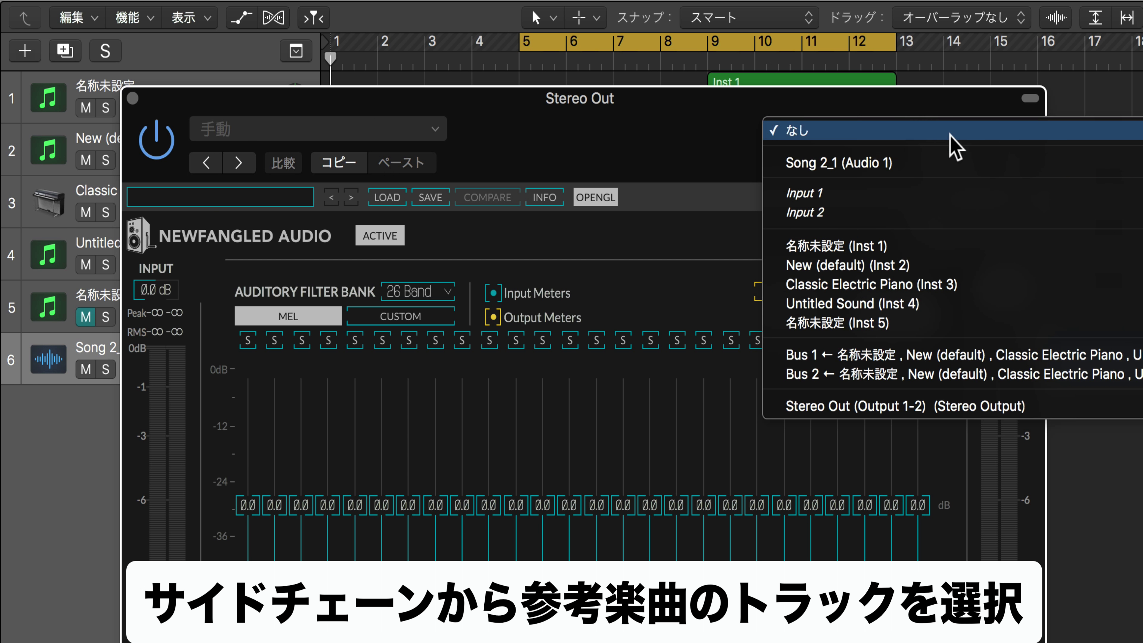
left_click(948, 163)
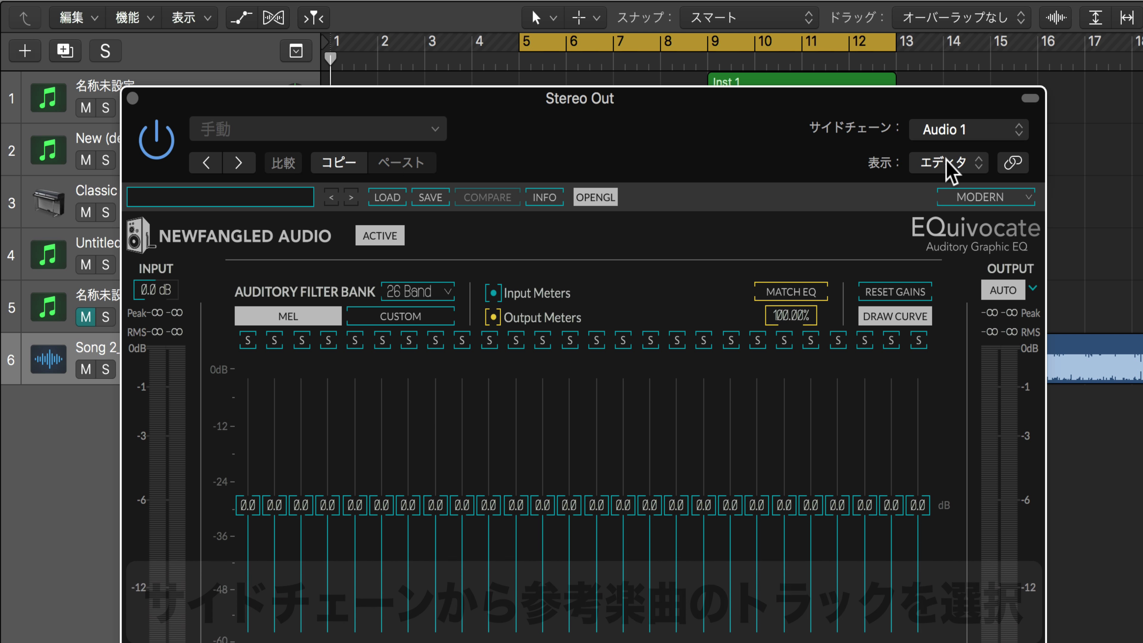
Lower the Song 2_1 track volume to -∞ and turn on Match EQ in EQuivocate.
left_click_drag(282, 102, 585, 95)
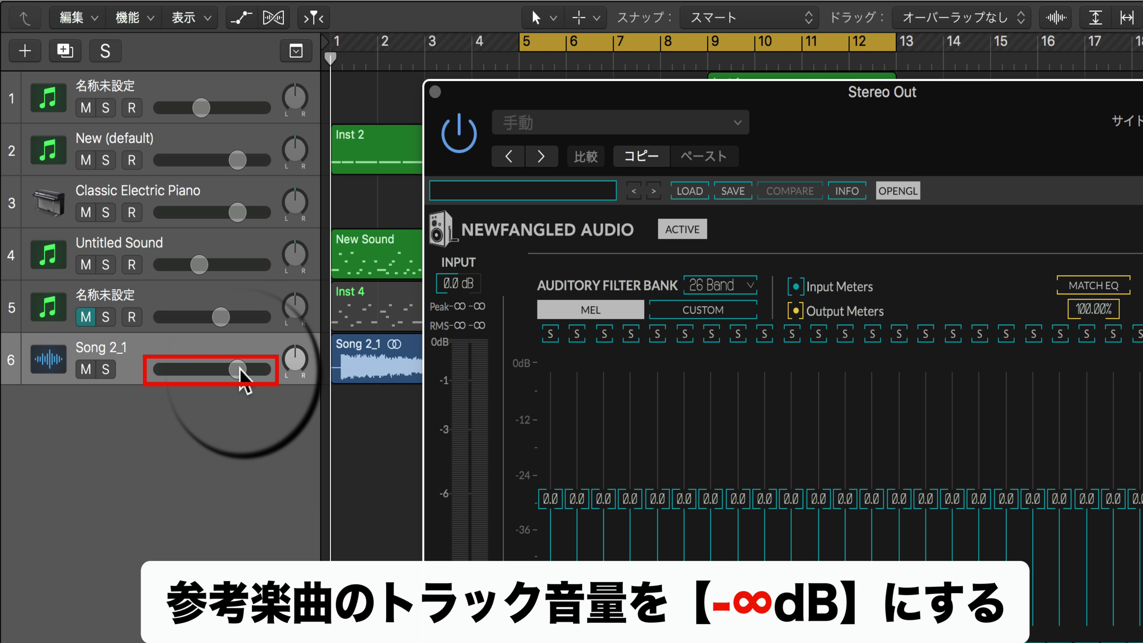
left_click_drag(237, 369, 56, 378)
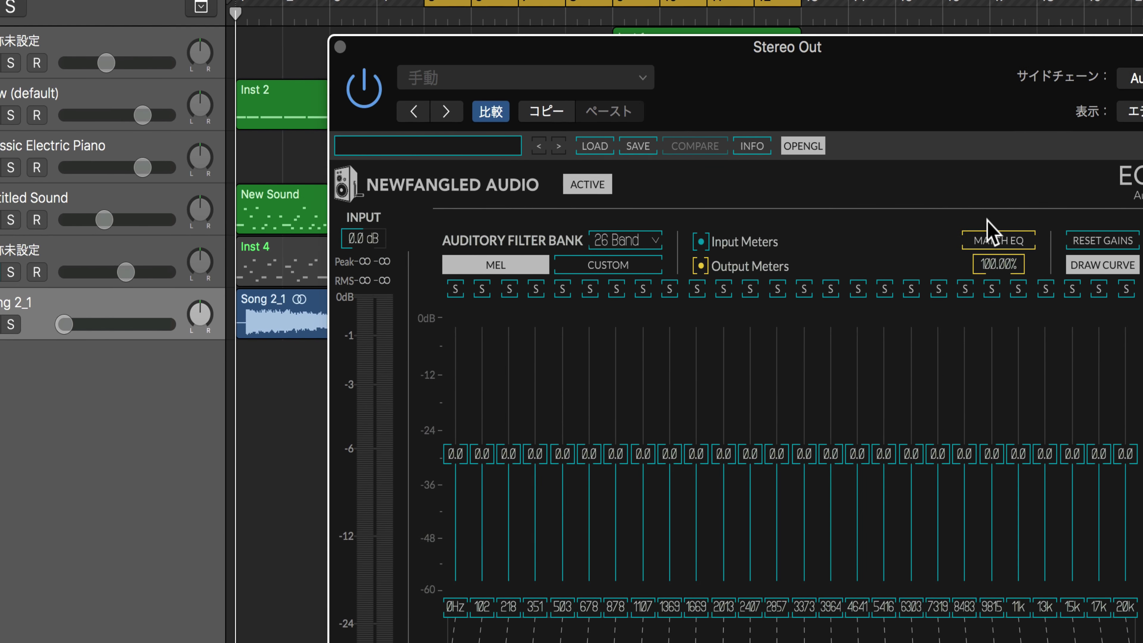
left_click(1106, 289)
left_click(933, 202)
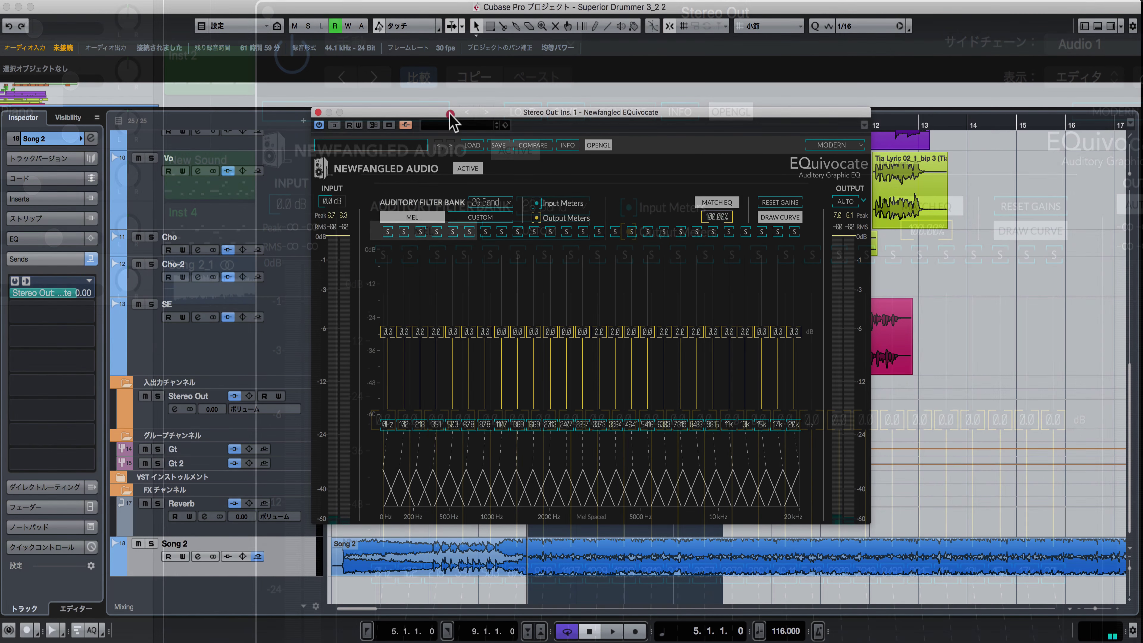
Back in Cubase, play the project so Match EQ shapes the band gains from the reference song, and stop playback.
left_click_drag(451, 115, 716, 196)
key("space")
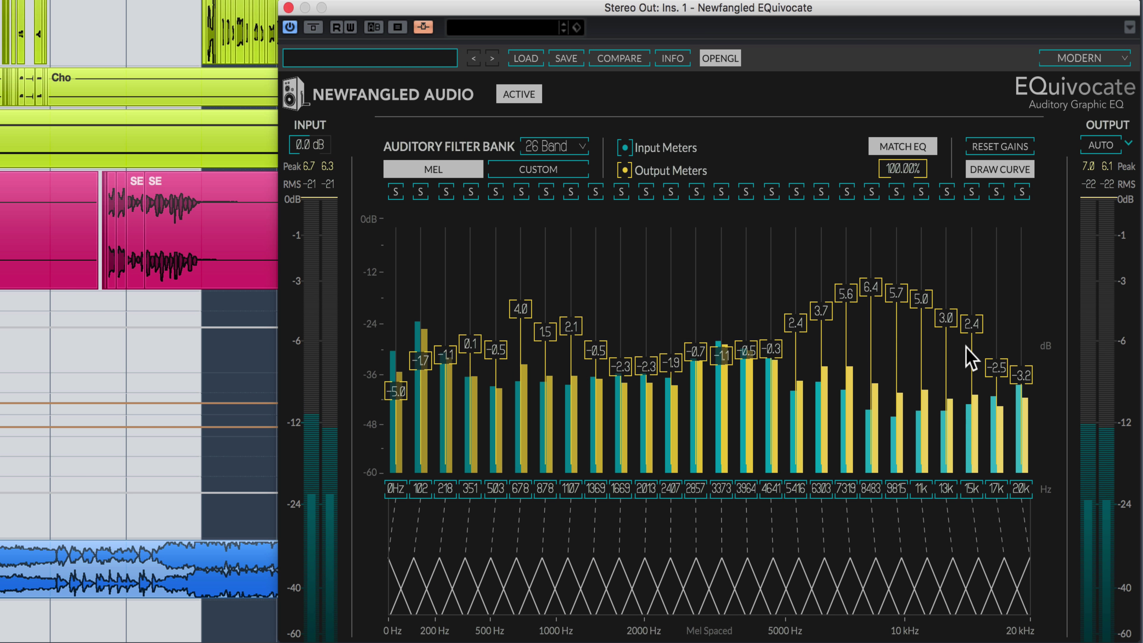
key("space")
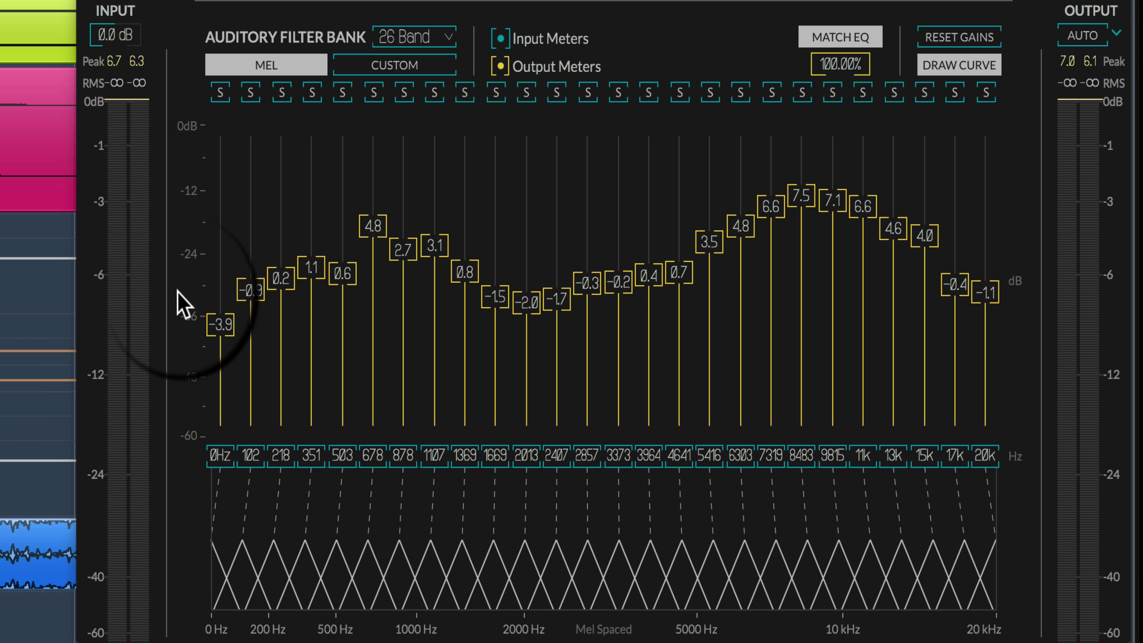
Play the project, reduce the Match EQ amount to 55.53%, and bypass and reactivate EQuivocate to compare the sound.
mouse_move(842, 68)
left_mouse_down()
mouse_move(842, 108)
mouse_move(844, 54)
left_mouse_up()
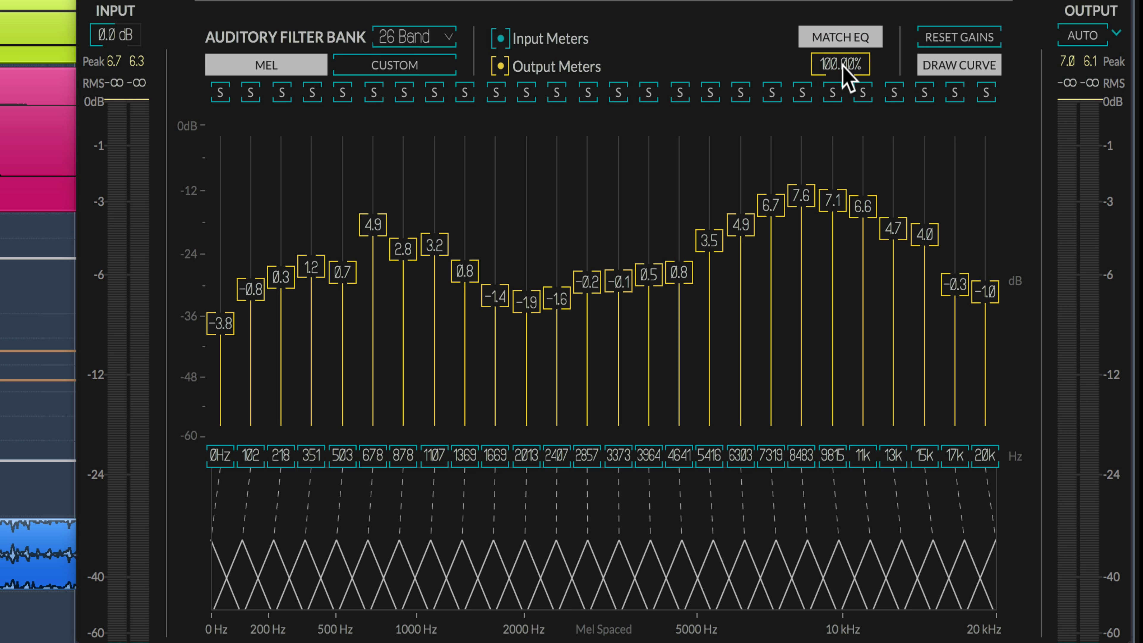
key("space")
left_click_drag(846, 77, 841, 127)
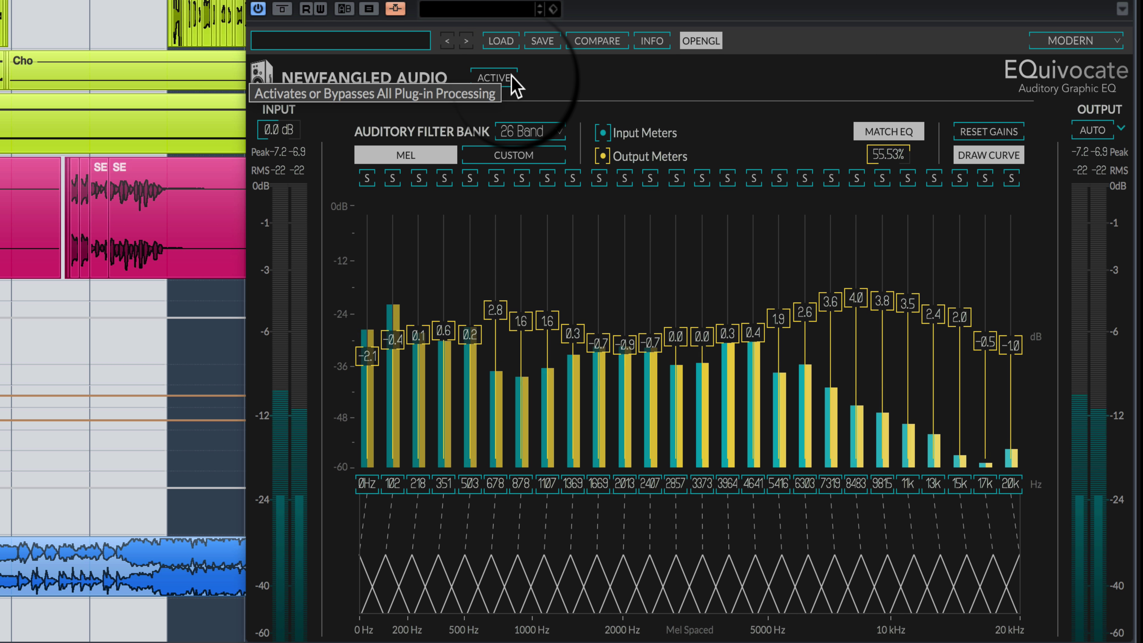
left_click(512, 76)
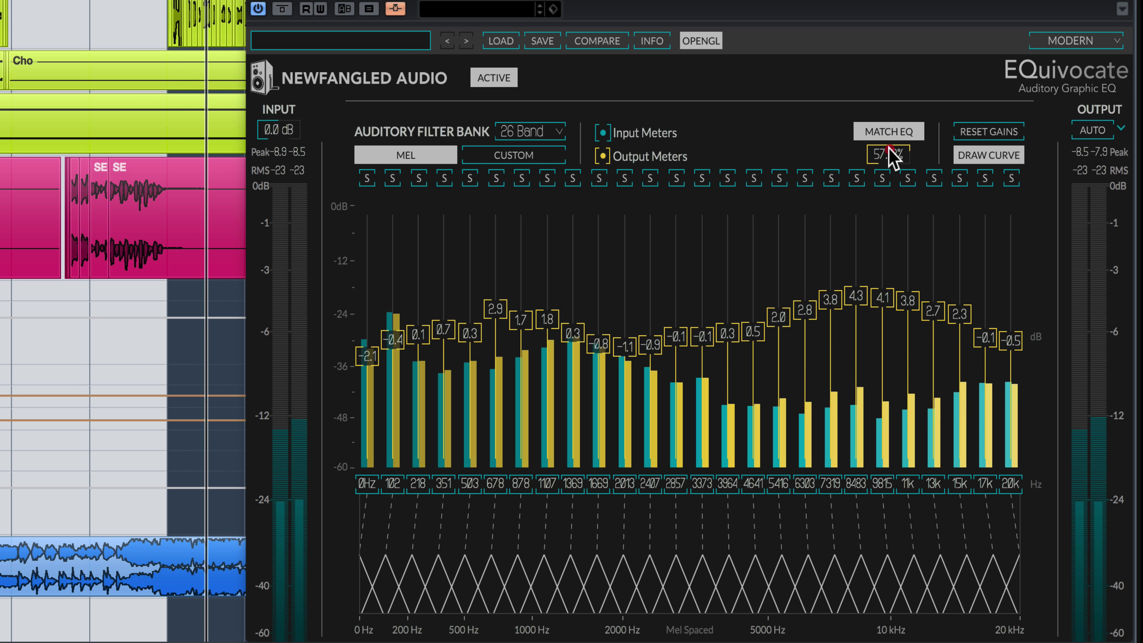
Raise the Match EQ amount to 82.08% during playback, and compare the result with EQuivocate bypassed.
left_click_drag(890, 153, 891, 117)
left_click(493, 79)
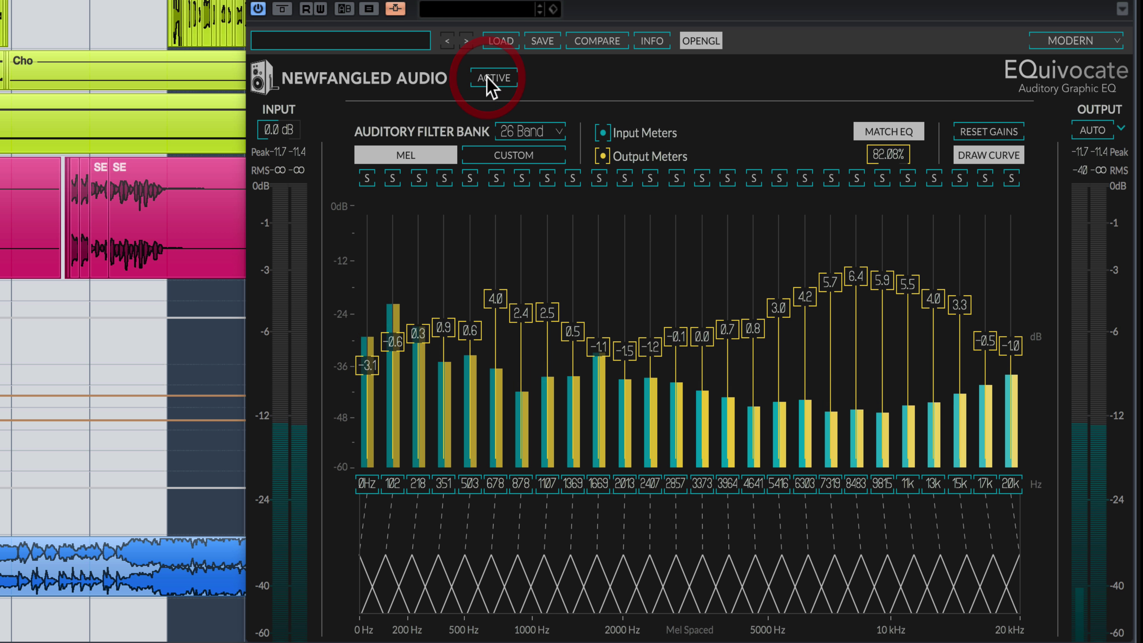
left_click(491, 79)
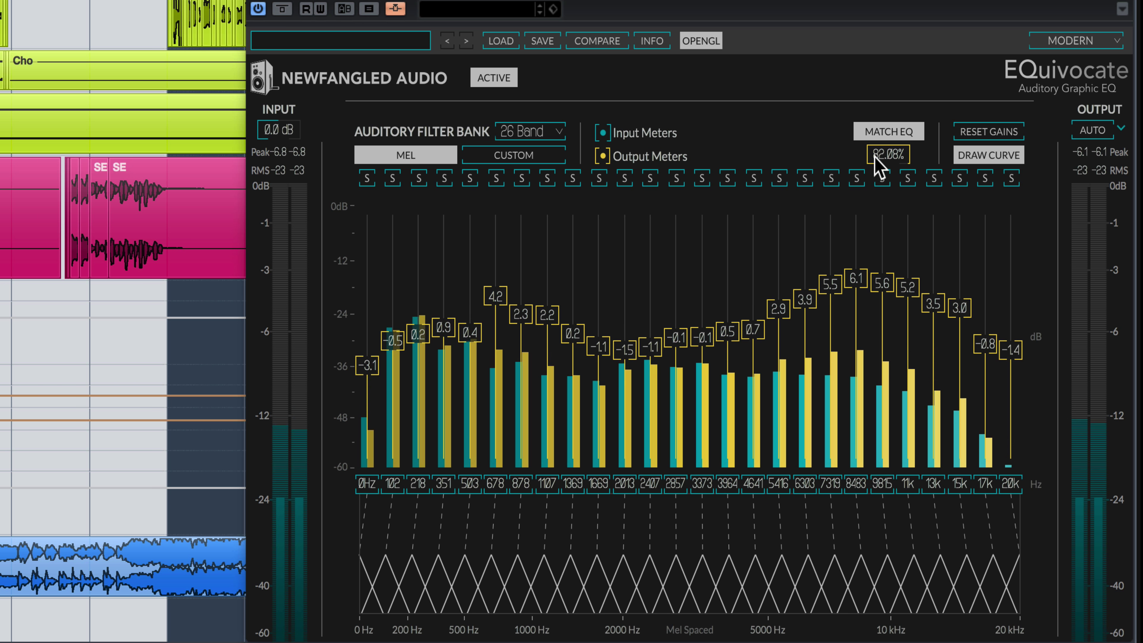
Lower the Match EQ amount to -64.75% to invert the matched curve, and compare it against the bypassed sound.
left_click_drag(883, 164, 878, 275)
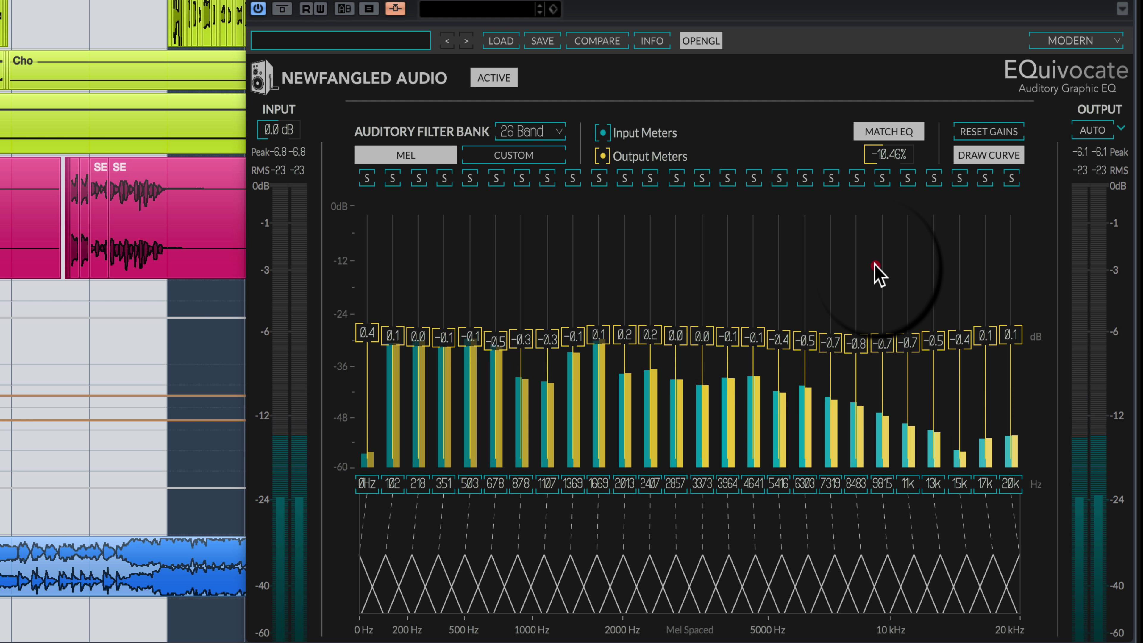
left_click_drag(873, 270, 866, 326)
left_click(508, 70)
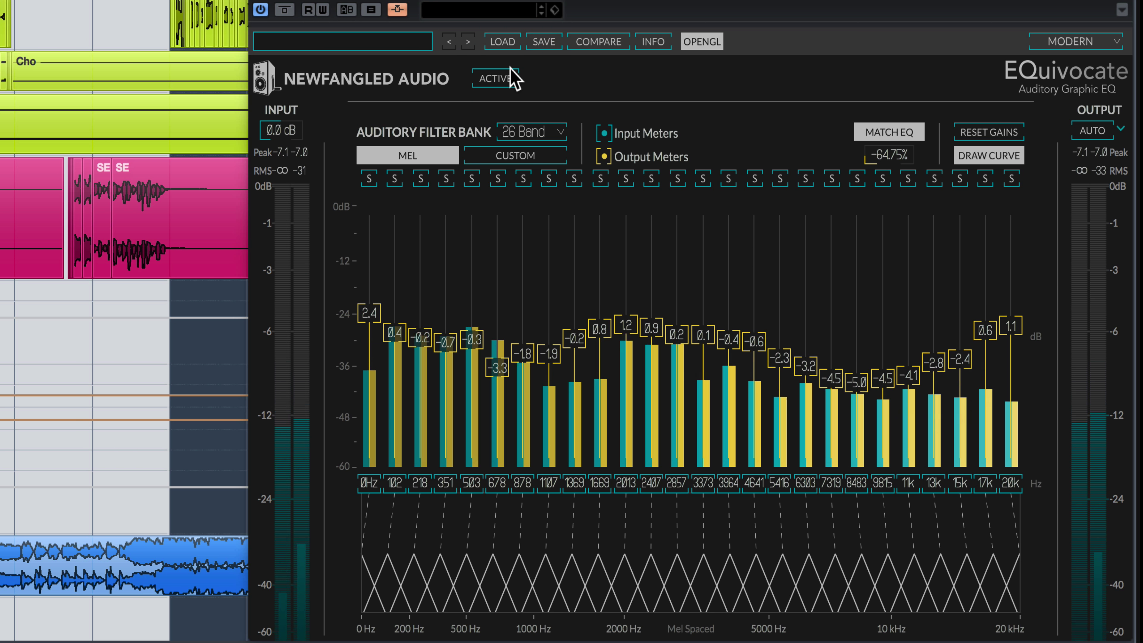
left_click(512, 78)
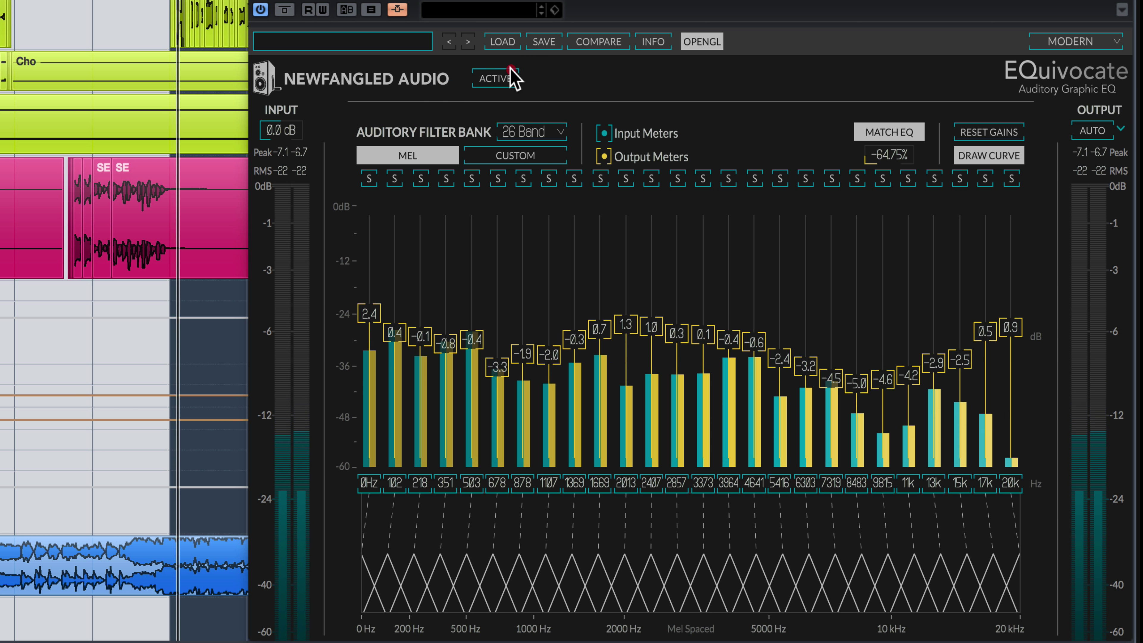
Set the Match EQ amount to 82.58%, stop playback, and turn off Match EQ.
left_click_drag(877, 157, 888, 0)
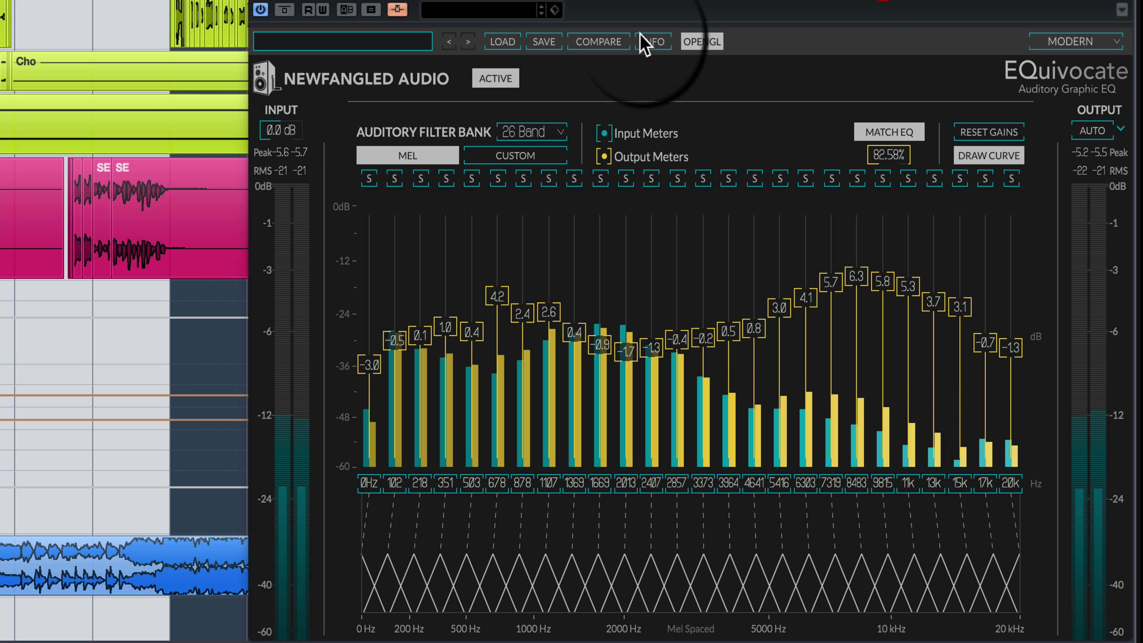
key("space")
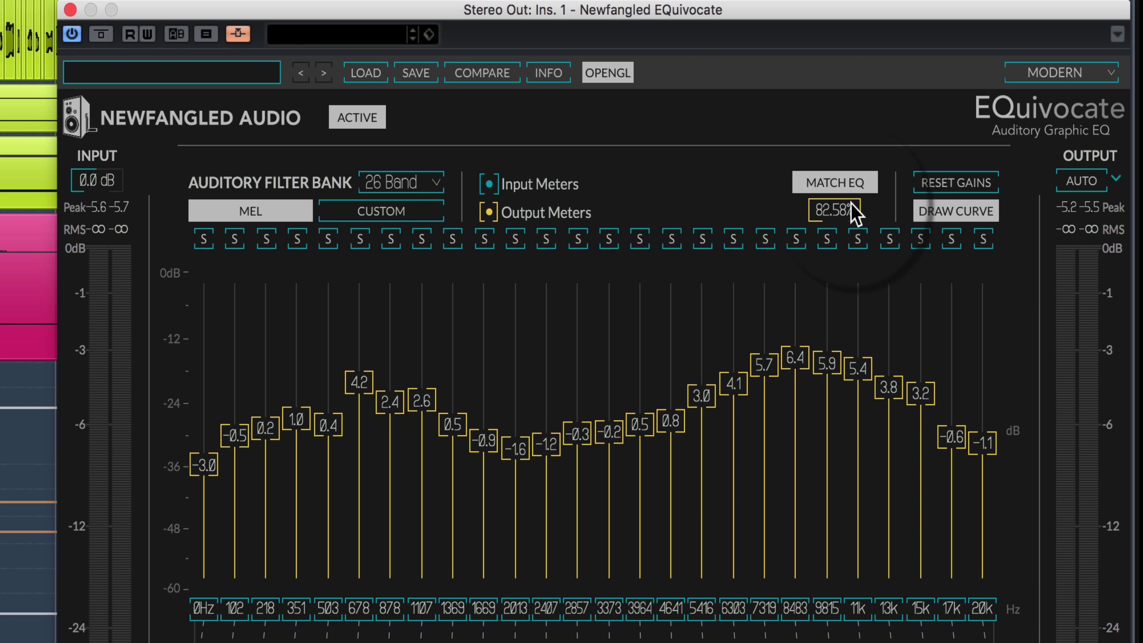
left_click(842, 191)
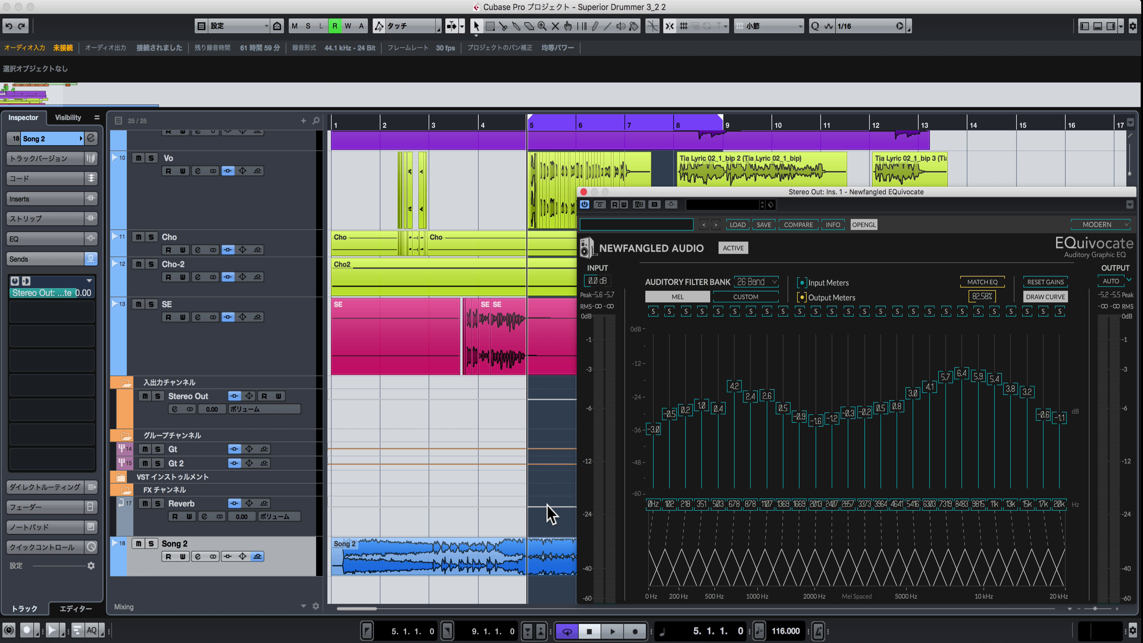
Move the EQuivocate window clear of the arrangement and shift the Song 2 clip so it starts at bar 5.
left_click_drag(615, 192, 610, 377)
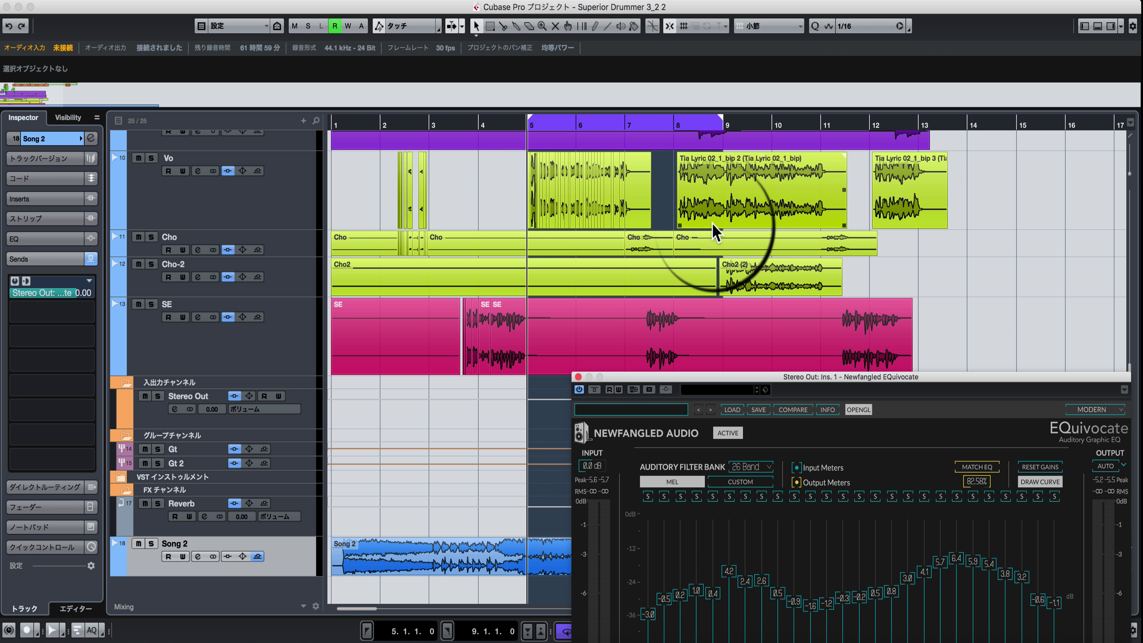
left_click_drag(618, 377, 875, 282)
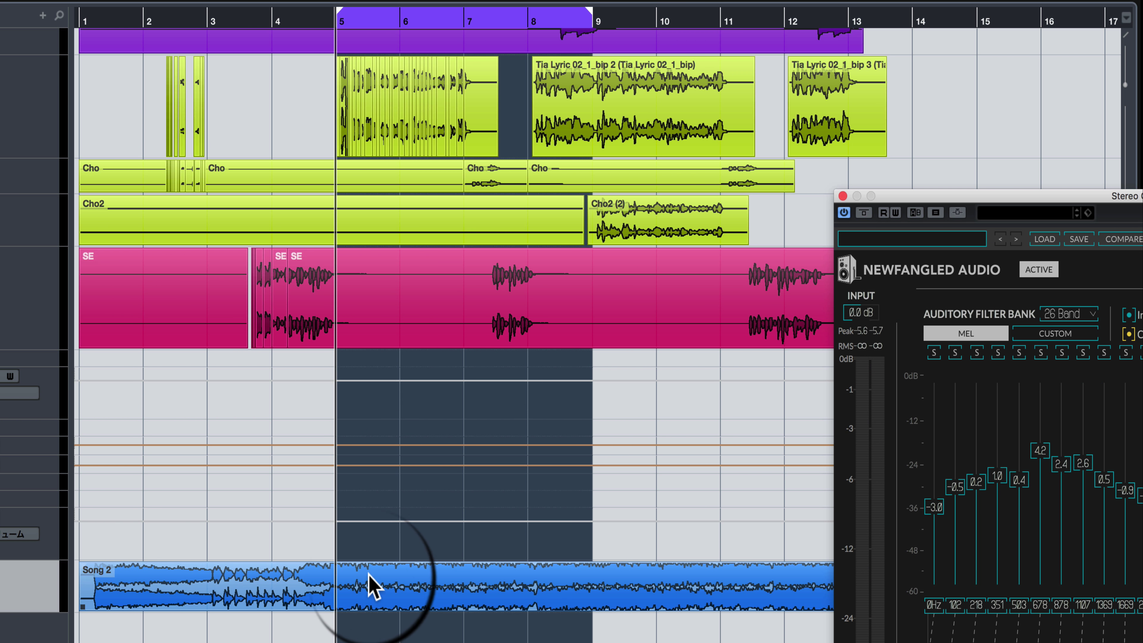
left_click(131, 581)
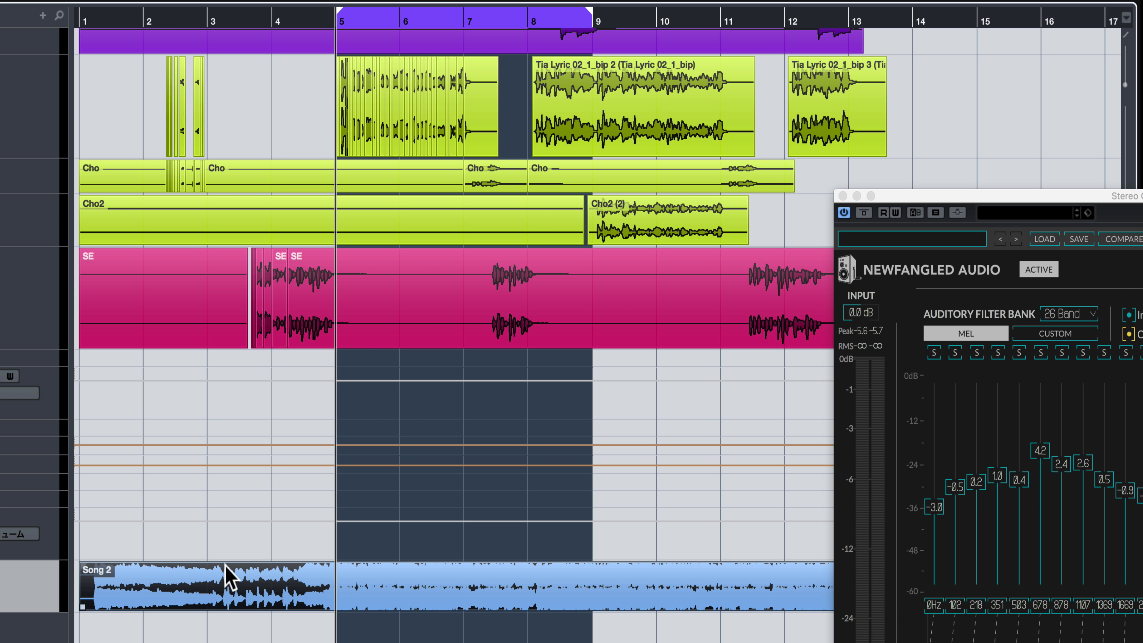
left_click_drag(218, 585, 496, 585)
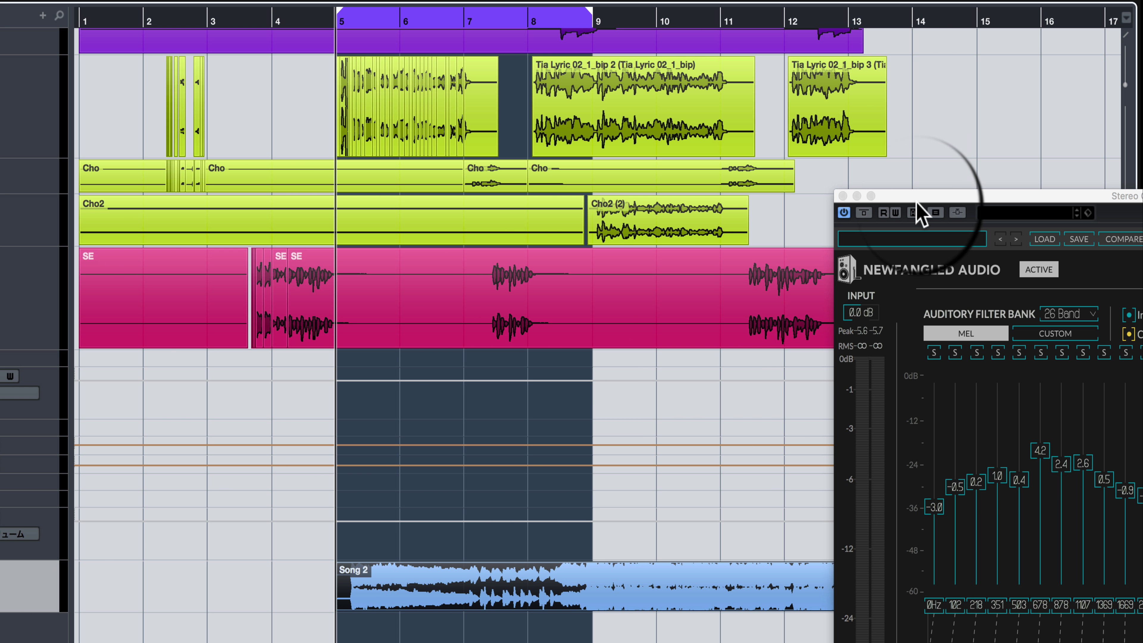
Reposition the EQuivocate window and move the Song 2 clip four bars earlier, back to bar 1.
left_click_drag(916, 197, 638, 103)
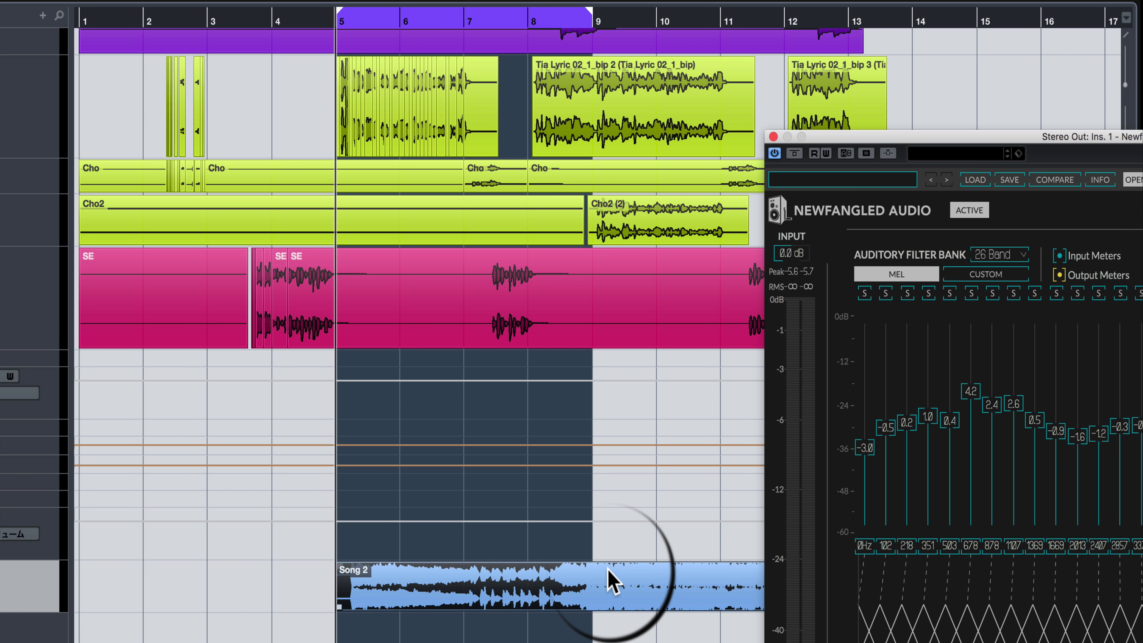
left_click(572, 573)
left_click_drag(572, 575, 316, 580)
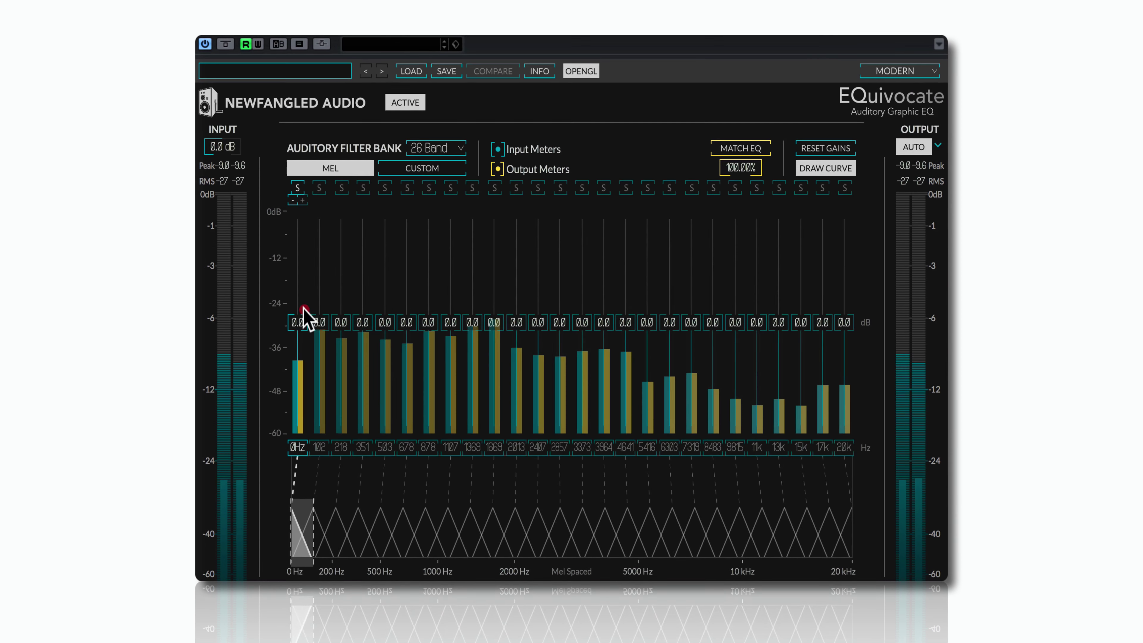
Draw a gain curve boosting lows to about 5.2 dB, dipping mids to -1.5 dB and lifting highs to 3.3 dB, and bypass EQuivocate.
mouse_move(301, 320)
left_mouse_down()
mouse_move(343, 275)
mouse_move(553, 331)
mouse_move(694, 332)
mouse_move(816, 297)
mouse_move(849, 317)
mouse_move(824, 324)
left_mouse_up()
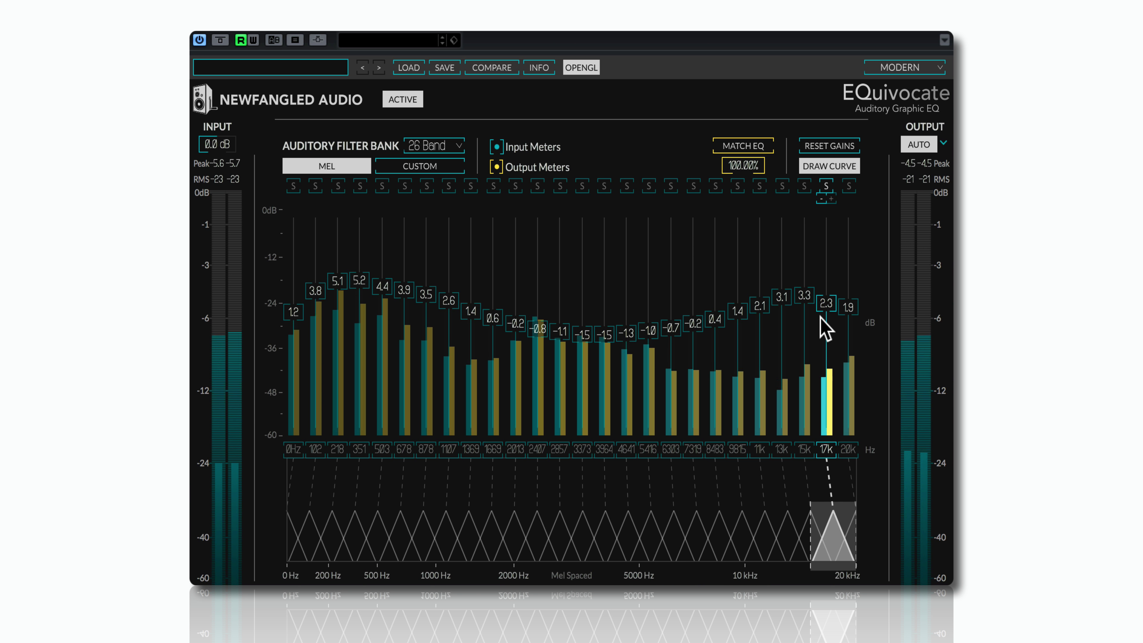
left_click(399, 99)
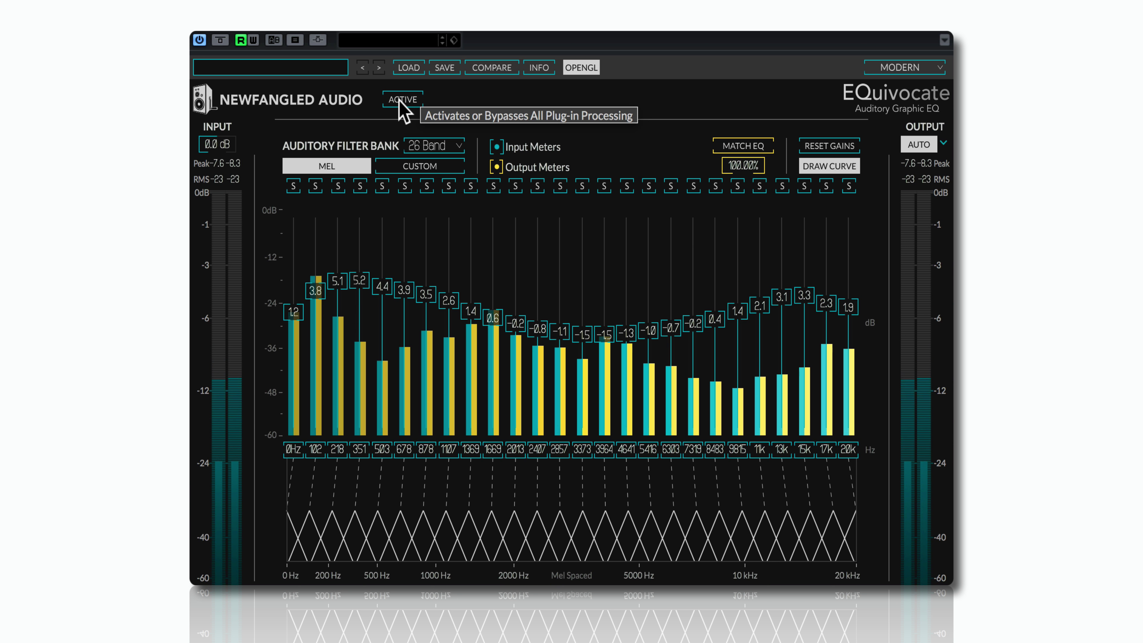